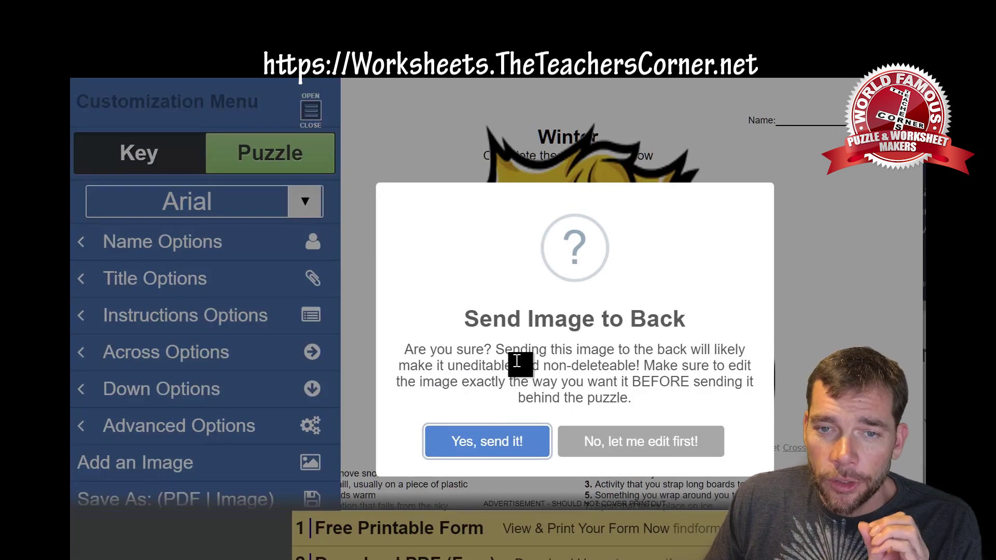
Confirm sending the yellow bird image to the background behind the crossword puzzle.
click(517, 442)
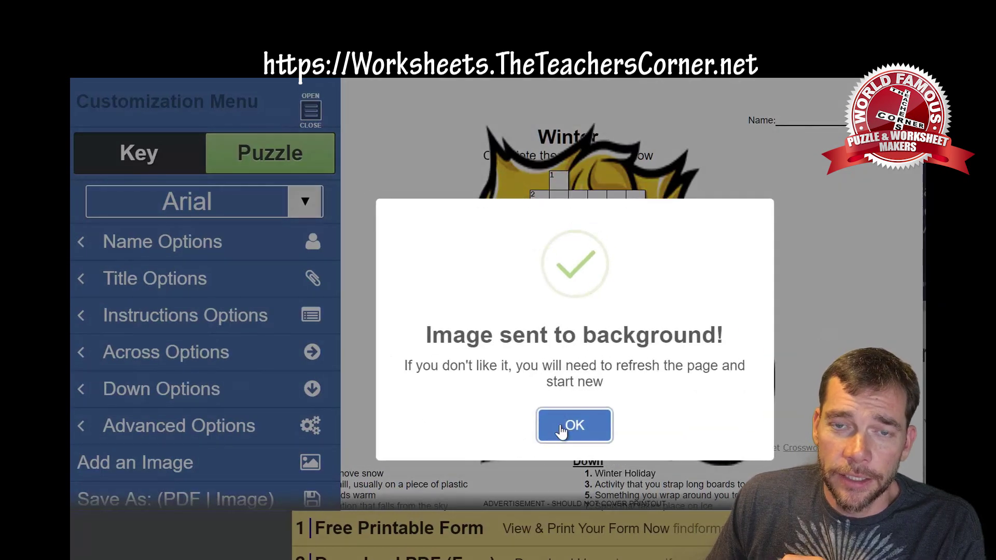
click(563, 428)
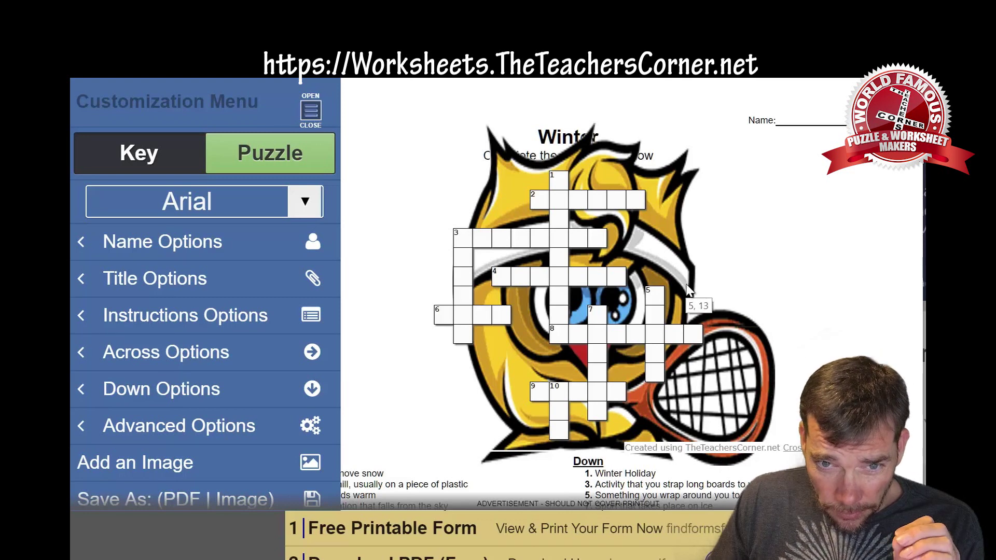
Create a Letter-size PDF of the worksheet, review the page, and return to the puzzle editor.
scroll(270, 427, down, 2)
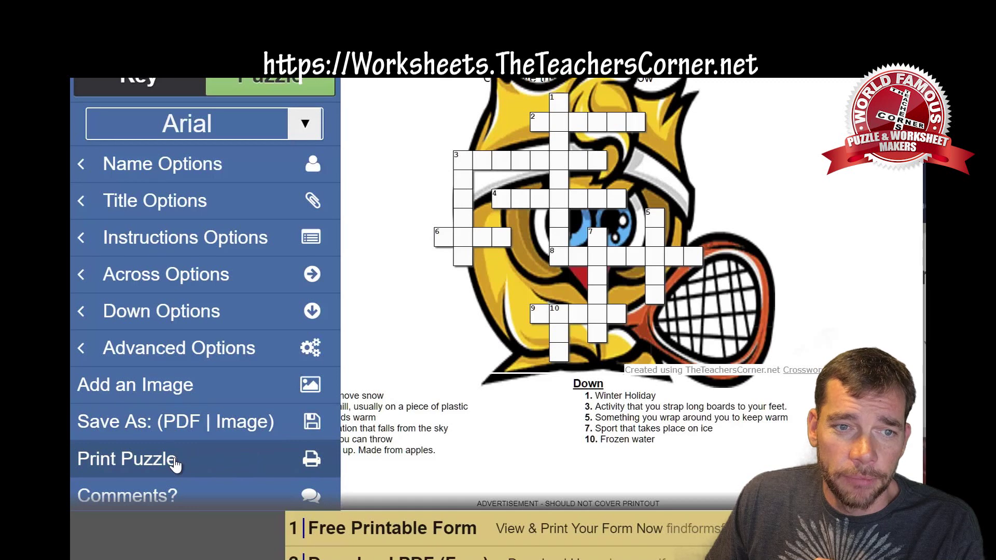
click(280, 434)
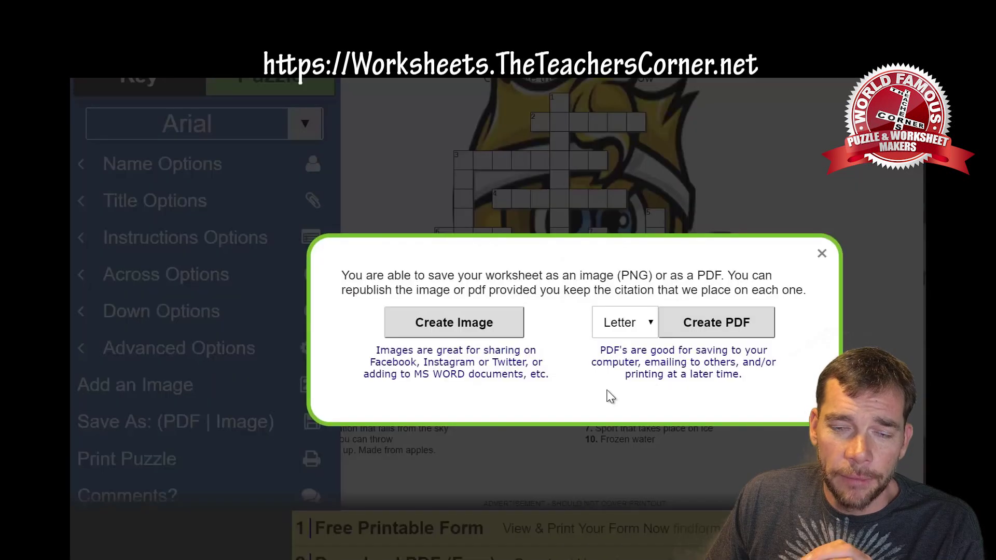
click(703, 324)
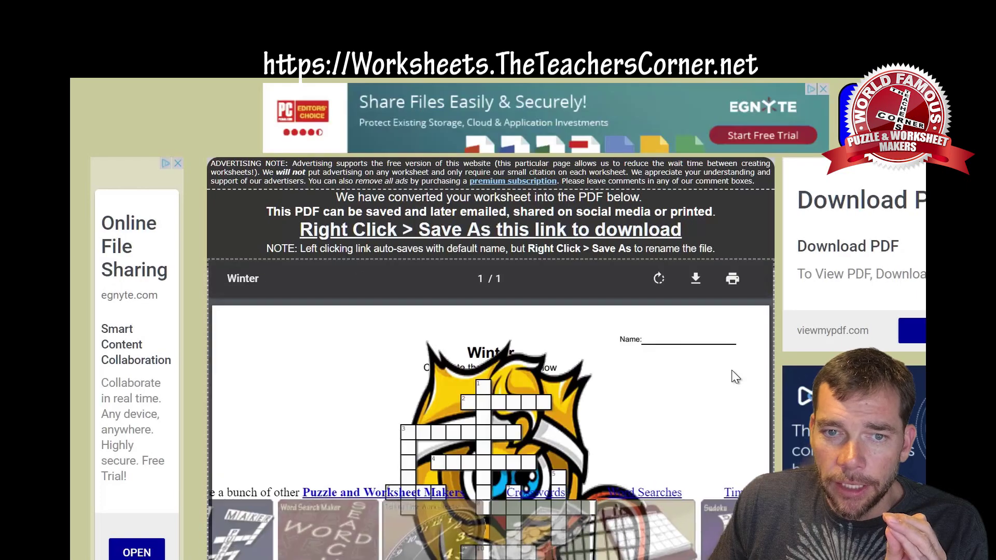
scroll(711, 392, down, 1)
scroll(708, 393, down, 4)
scroll(534, 201, up, 3)
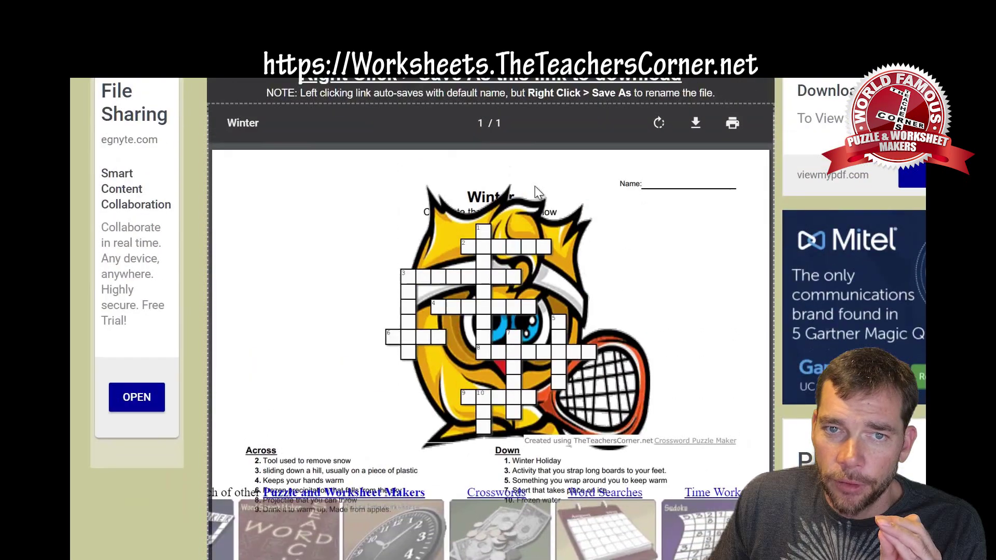
scroll(498, 250, up, 3)
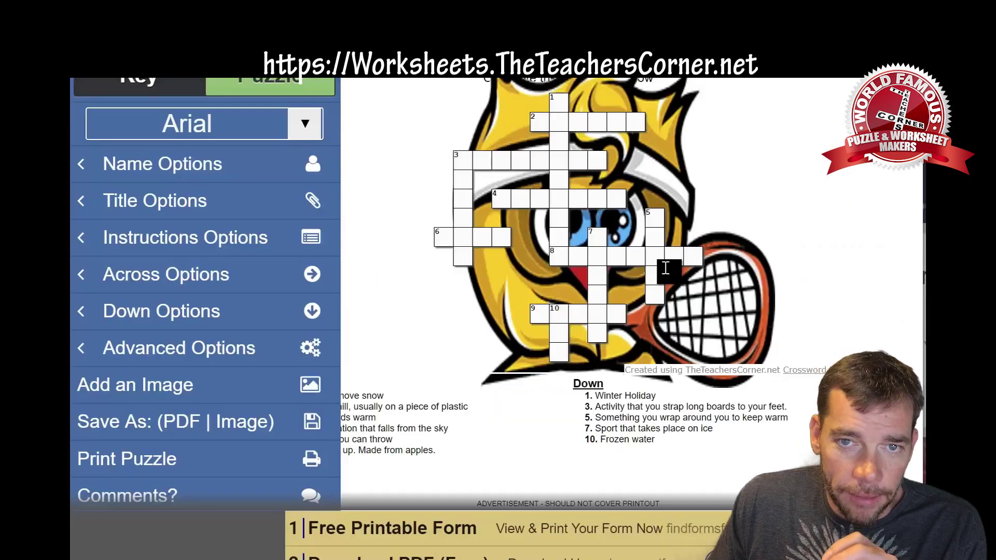
scroll(531, 297, up, 2)
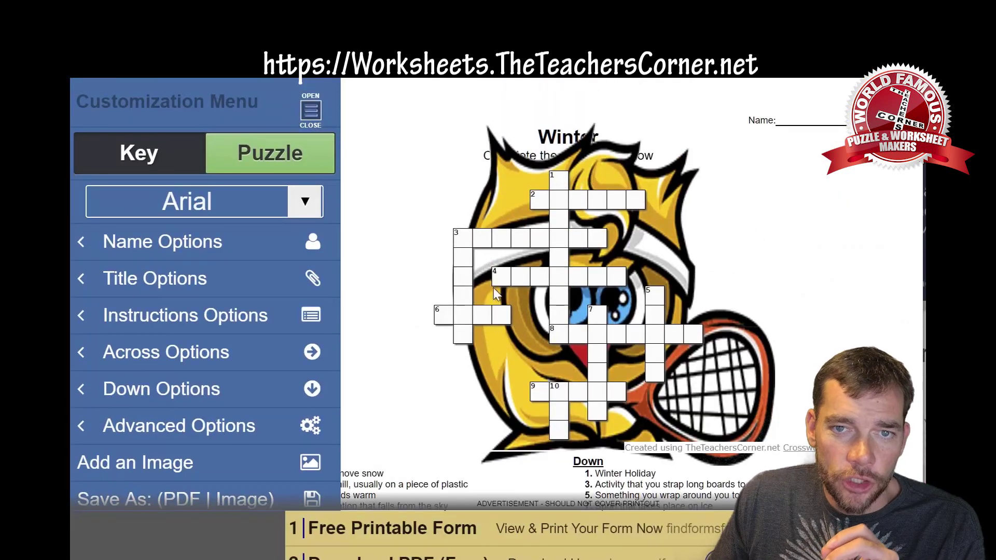
Add the green dollar sign from the Symbols stock images and place it over the bird's racket.
click(173, 463)
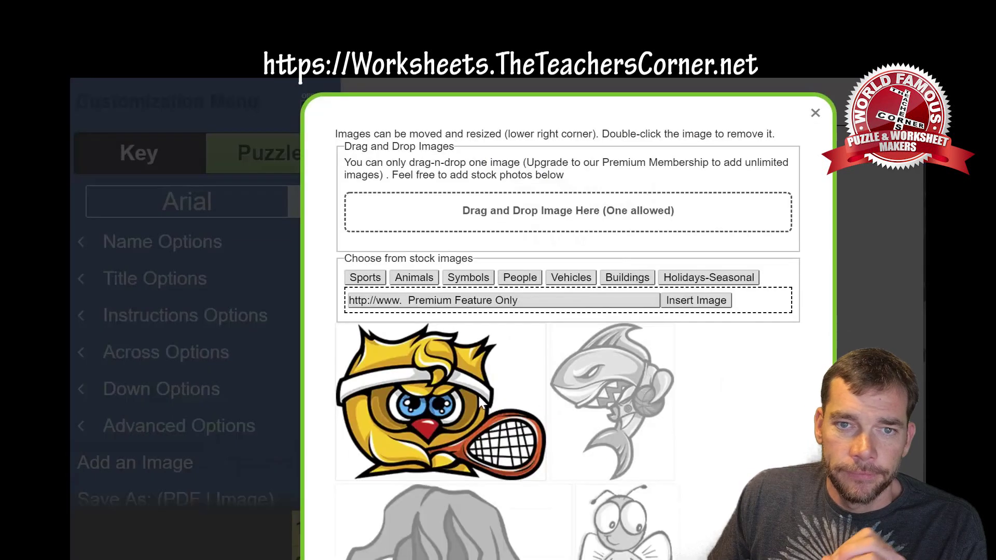
click(470, 283)
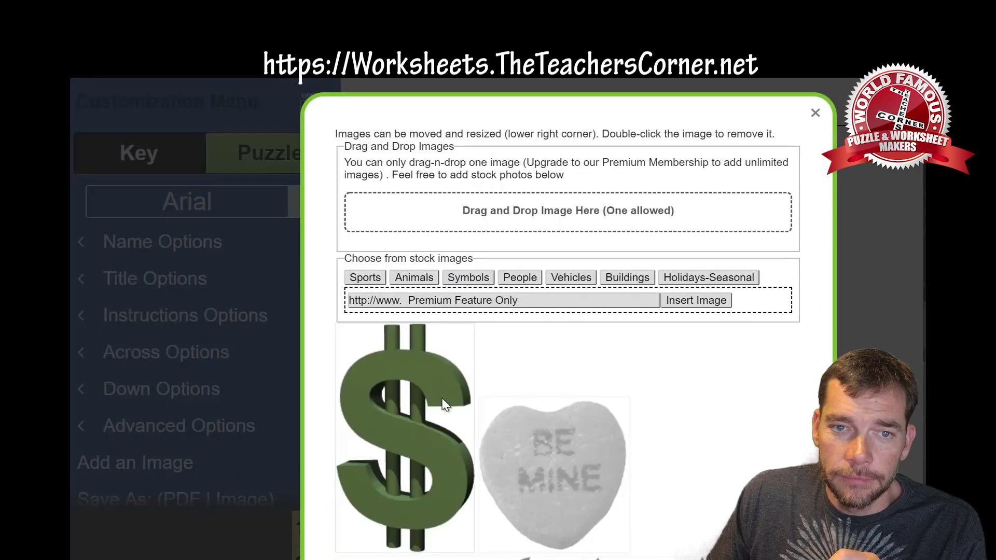
click(443, 402)
drag(367, 238, 802, 340)
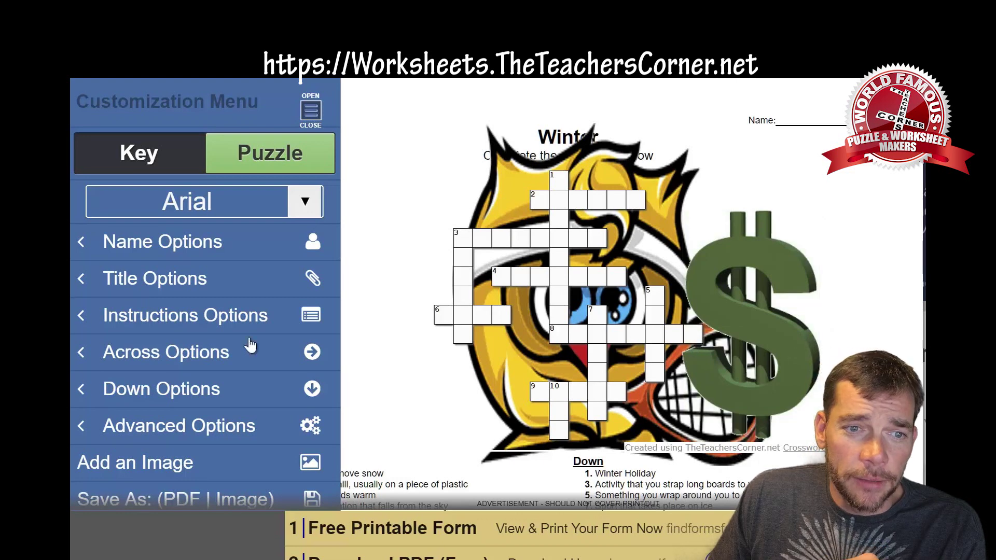
Create a Letter-size PDF of the worksheet with the dollar sign, check it, and return to the puzzle editor.
scroll(183, 323, down, 3)
click(176, 345)
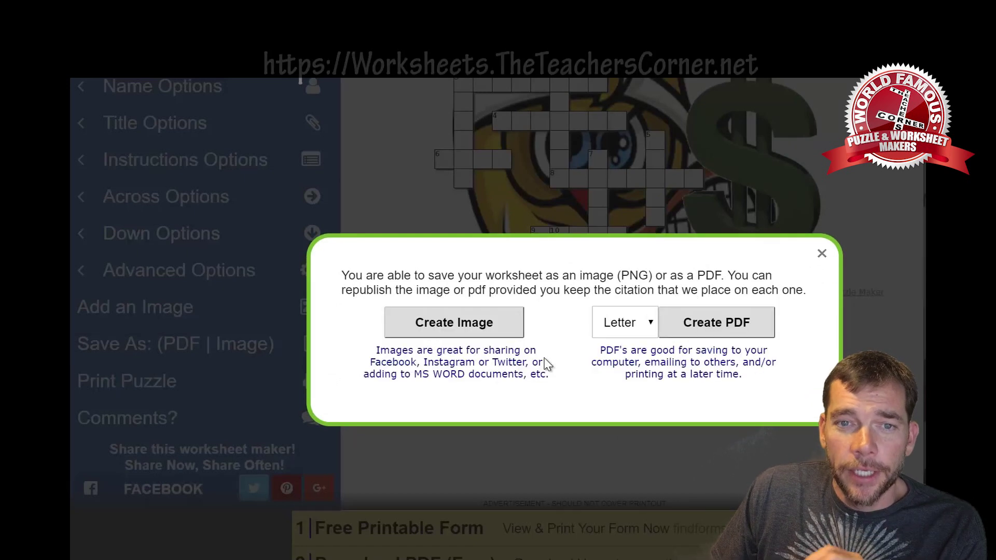
click(718, 325)
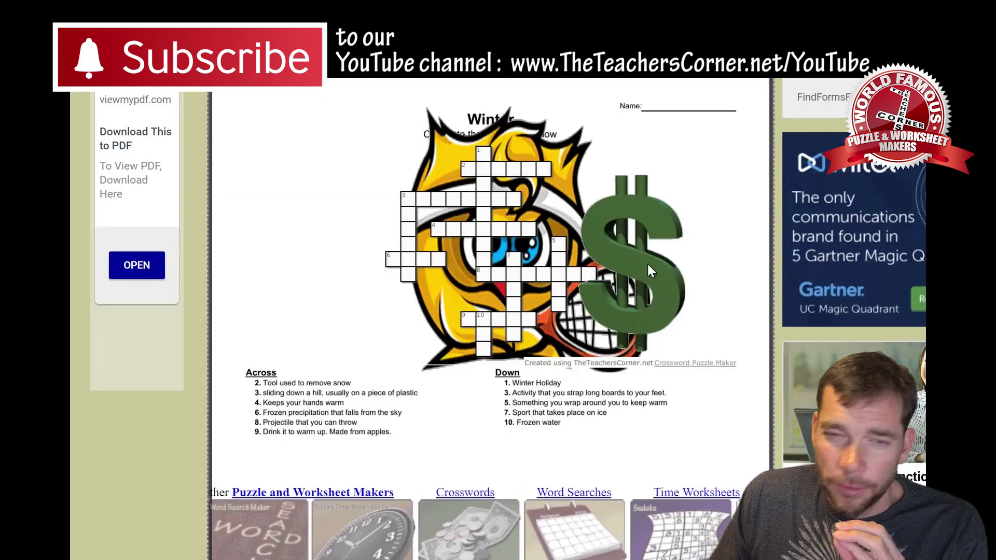
scroll(658, 256, down, 2)
scroll(669, 234, up, 6)
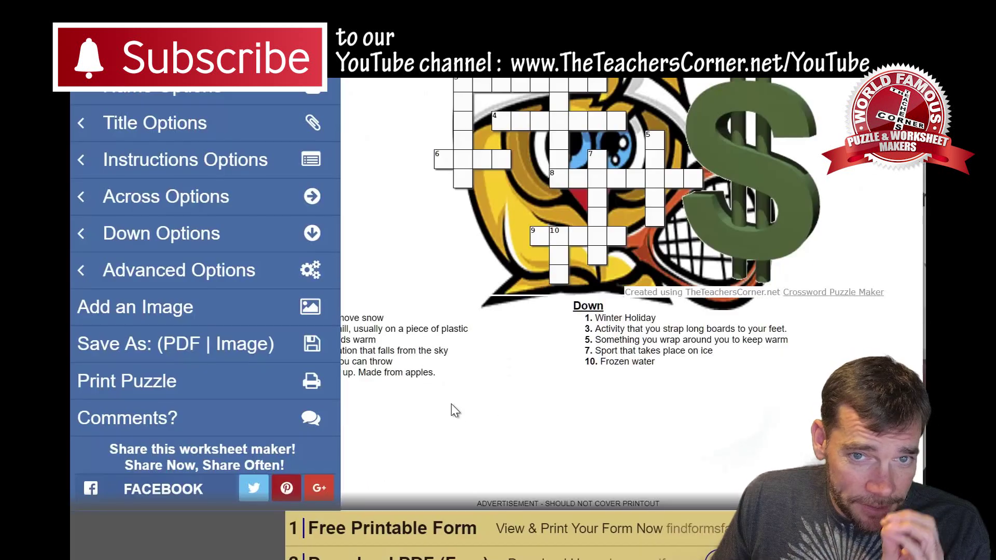
scroll(482, 363, up, 3)
scroll(481, 347, down, 1)
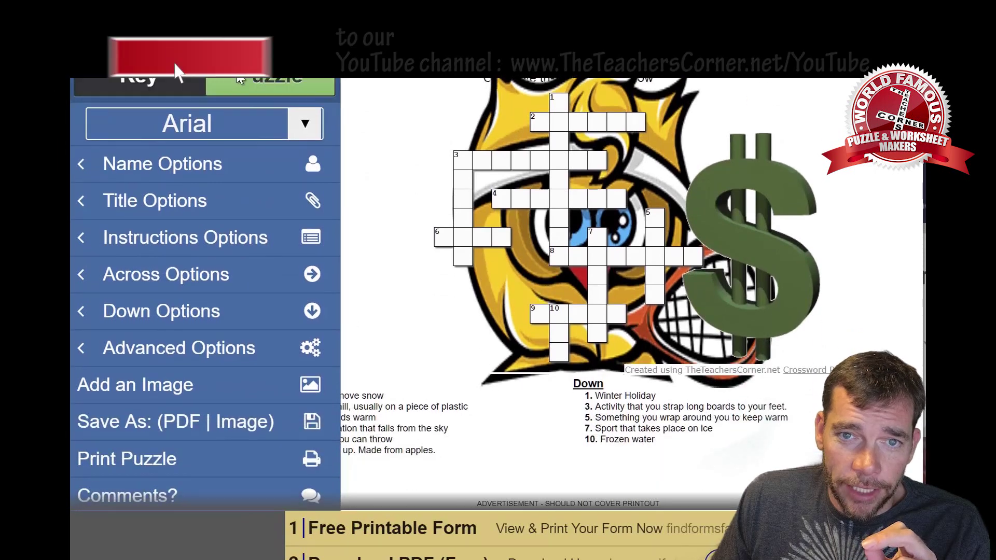
scroll(496, 251, up, 2)
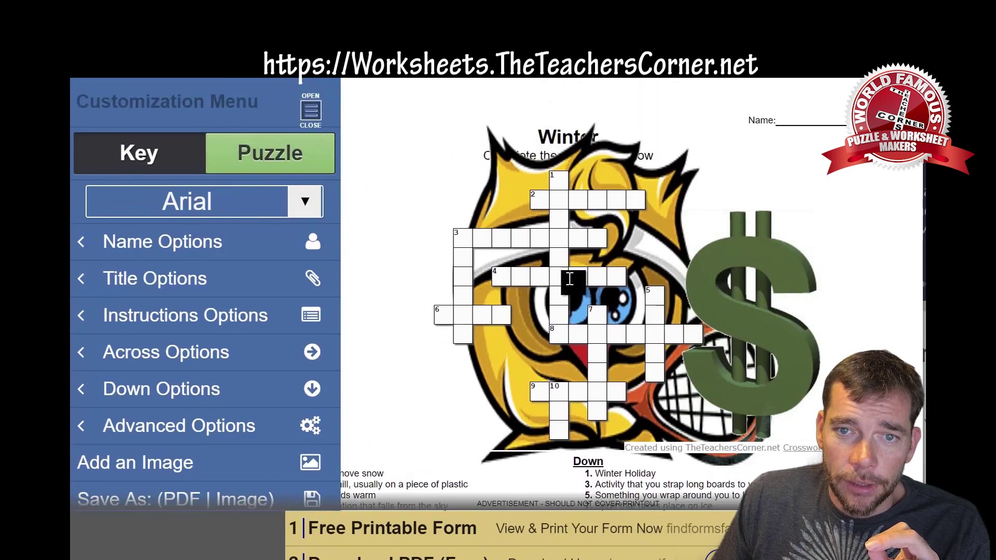
Rotate the dollar sign image clockwise so it leans diagonally over the racket.
click(524, 159)
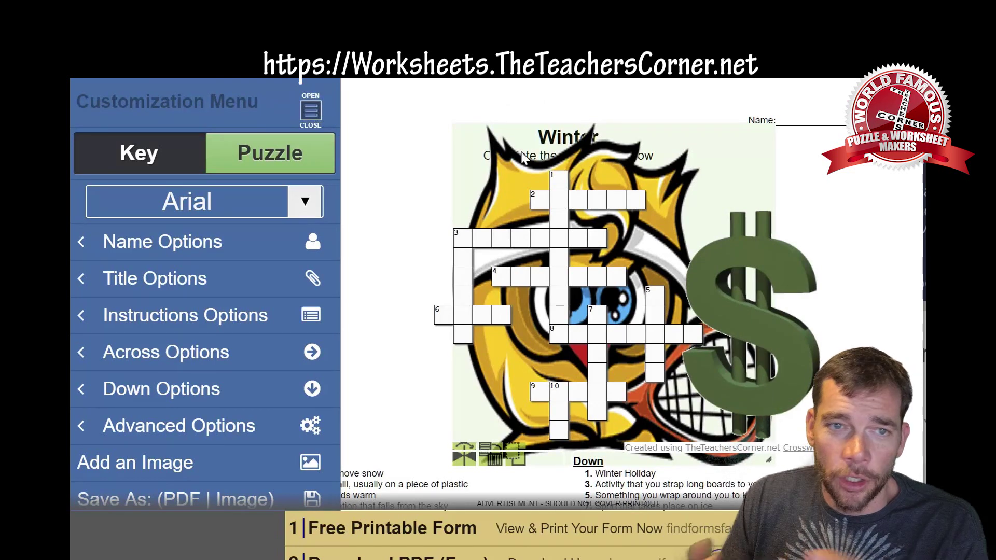
click(440, 193)
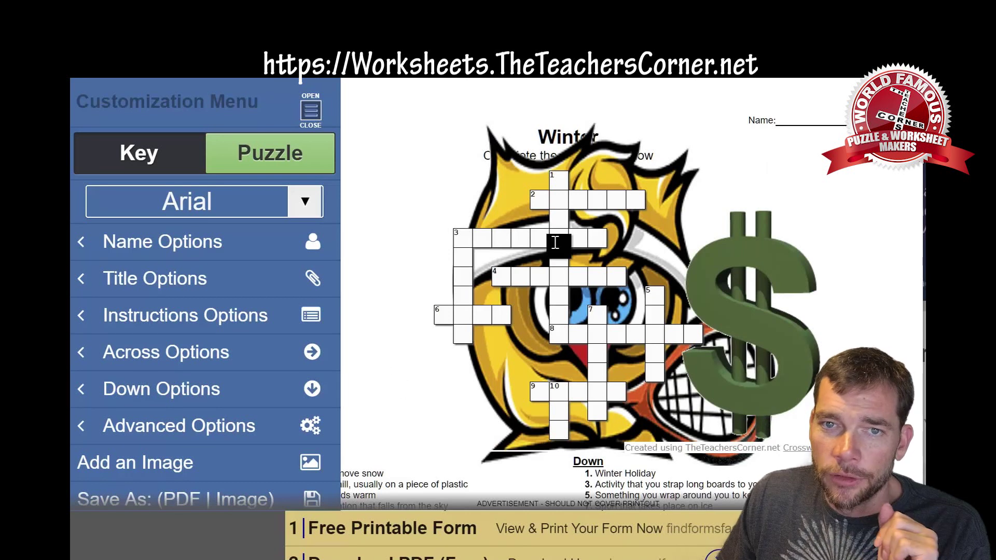
click(695, 274)
click(417, 395)
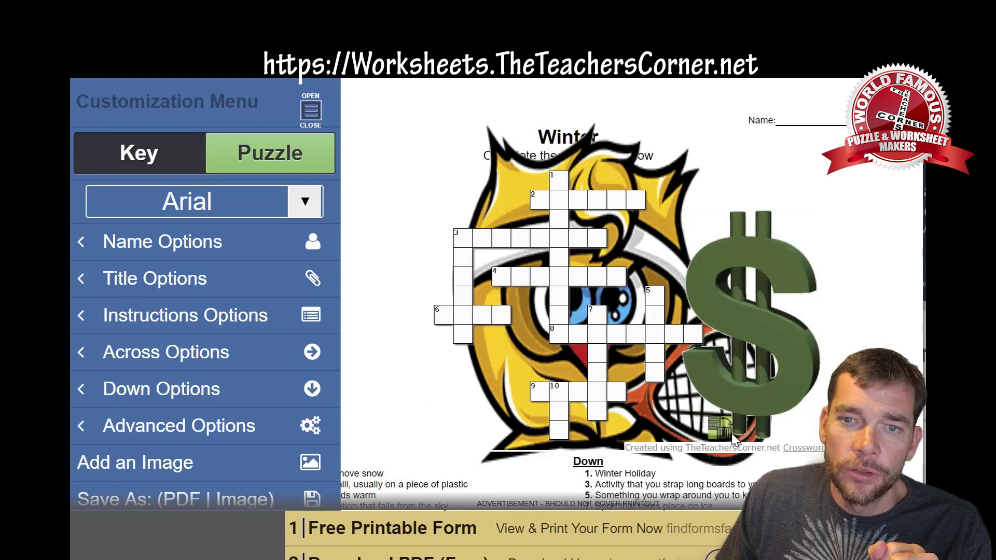
click(731, 436)
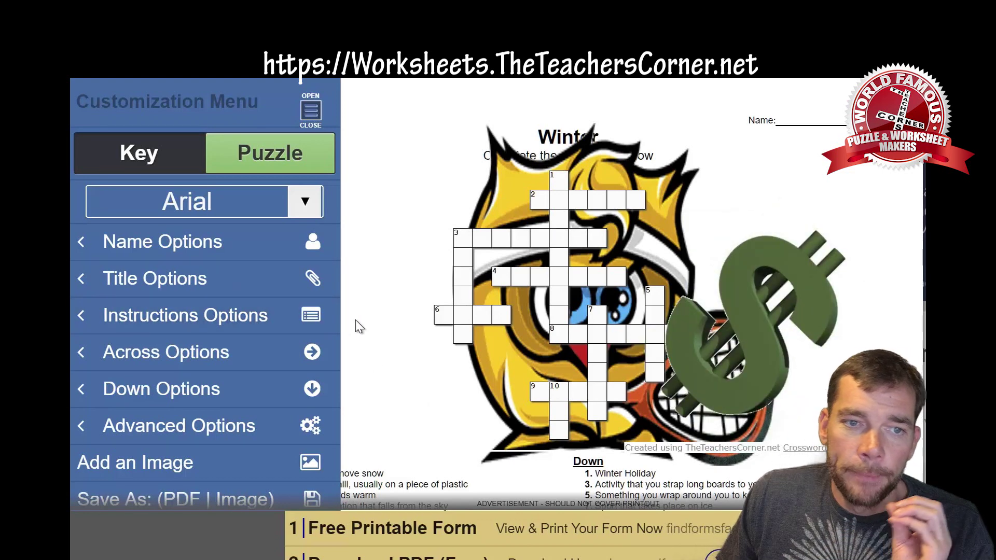
Open the Across clue options to view the size, color and border settings, and return to the main options.
scroll(373, 332, down, 2)
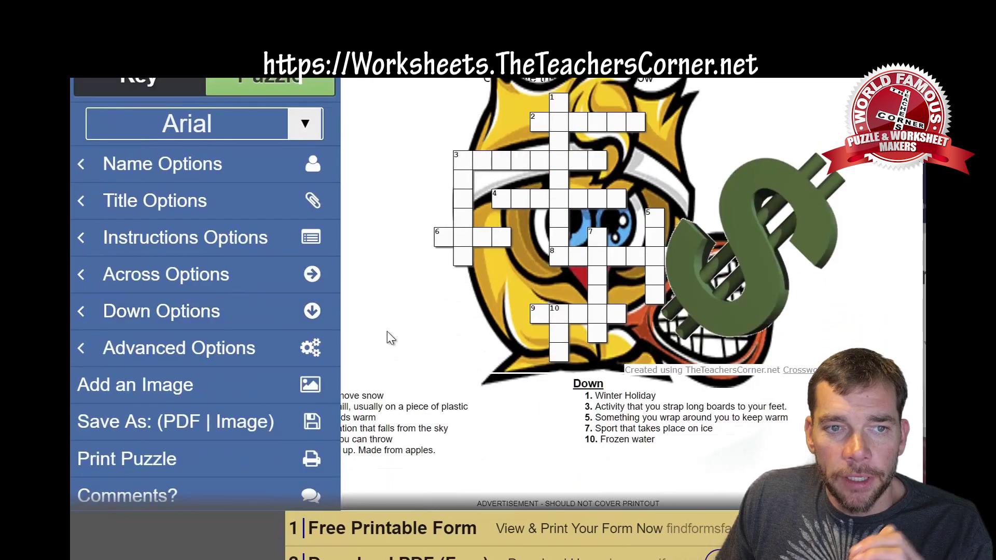
click(202, 280)
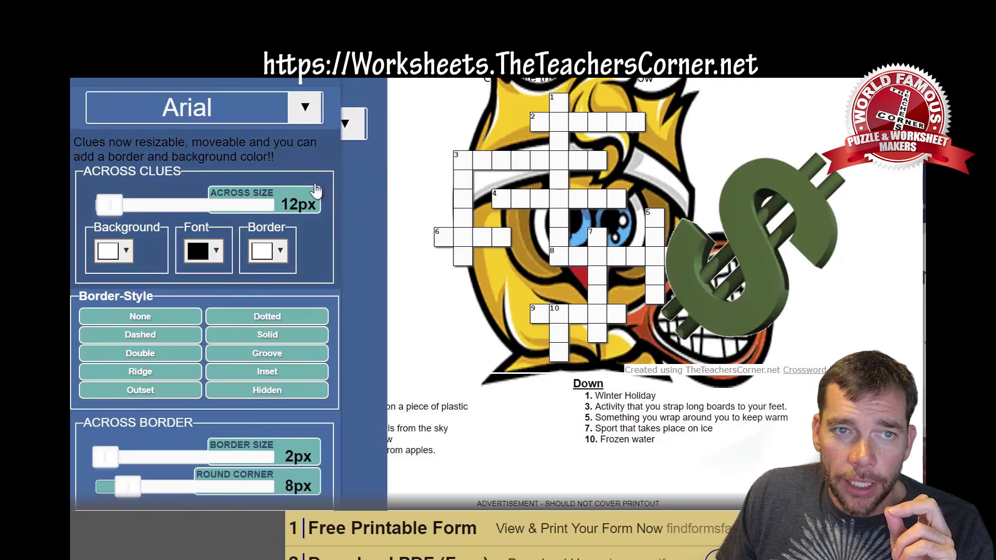
scroll(369, 180, up, 2)
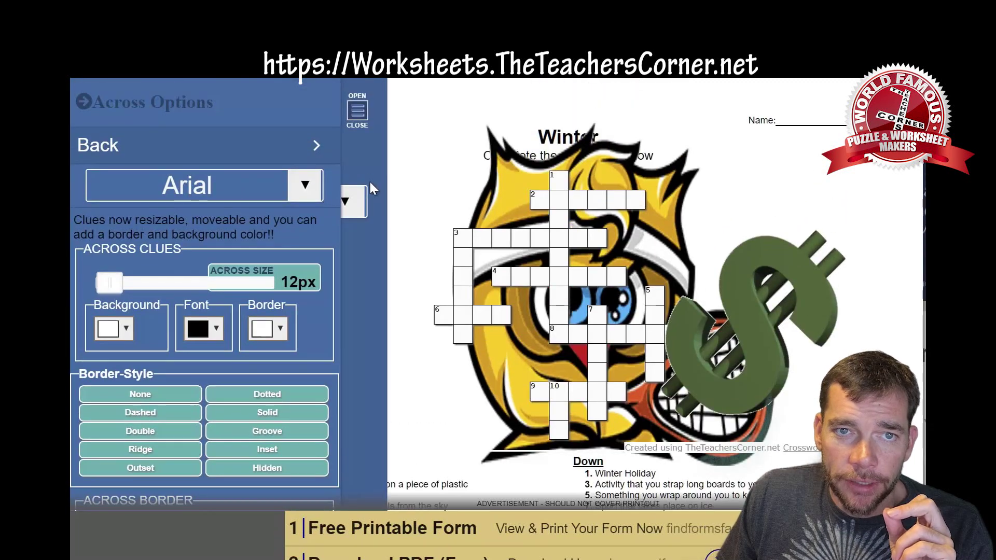
click(356, 104)
Move the Down clues block lower and farther right beneath the puzzle, and narrow its box so the clues wrap.
scroll(471, 325, down, 3)
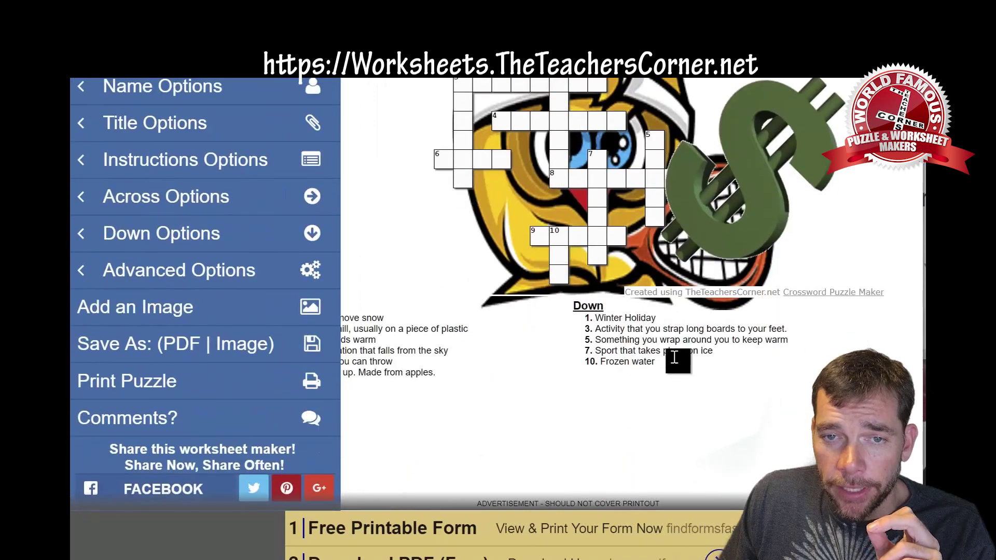
drag(680, 351, 605, 382)
drag(799, 415, 726, 446)
scroll(799, 420, up, 3)
scroll(795, 412, down, 3)
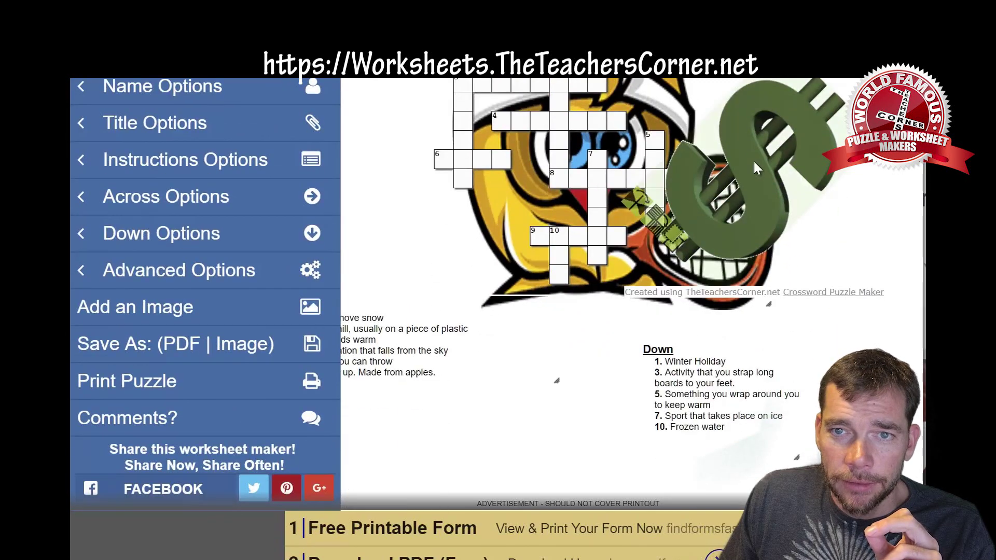
Remove the dollar sign image and move the Down clues above the racket beside the bird's head, slightly narrowing their box.
scroll(778, 296, down, 1)
scroll(687, 470, up, 3)
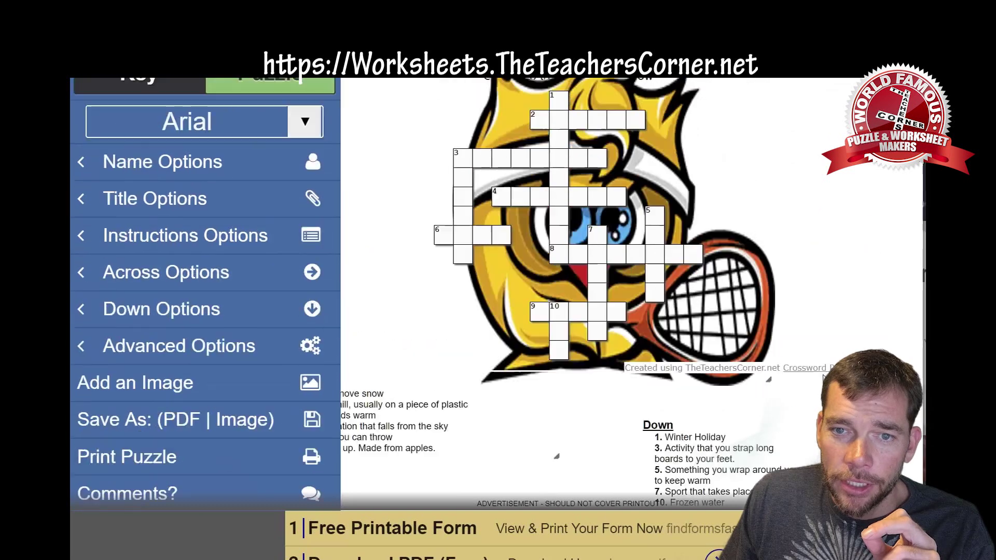
scroll(686, 470, down, 2)
drag(687, 462, 726, 156)
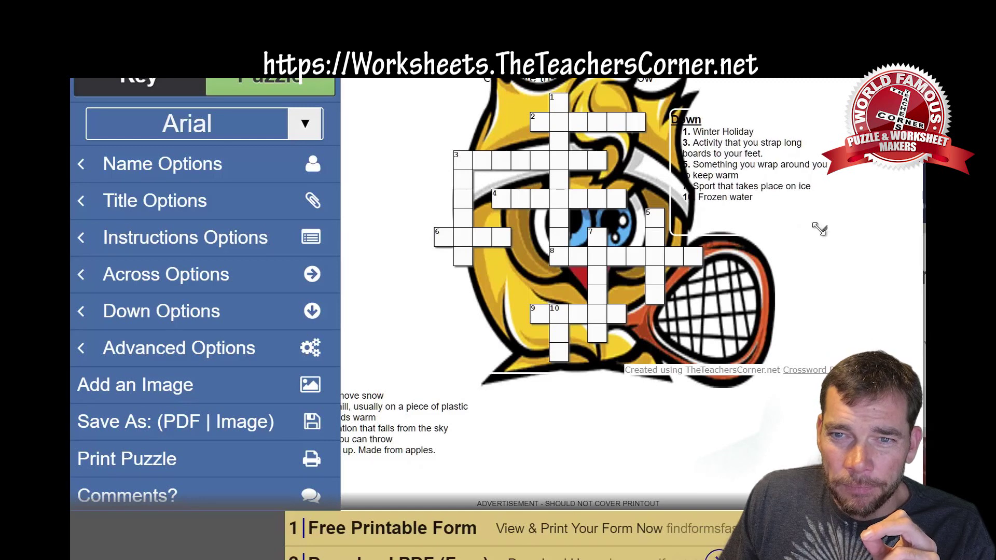
drag(827, 230, 819, 235)
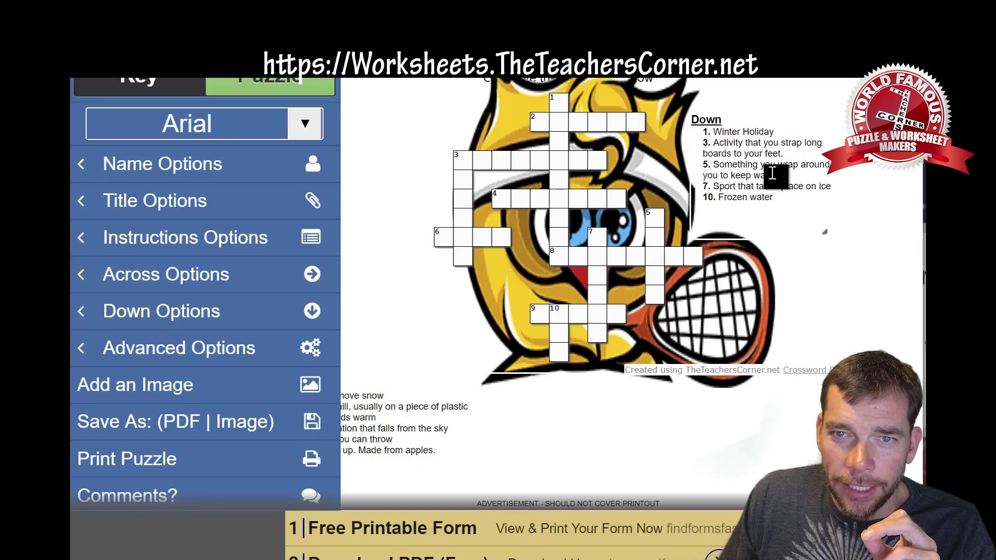
drag(765, 175, 756, 174)
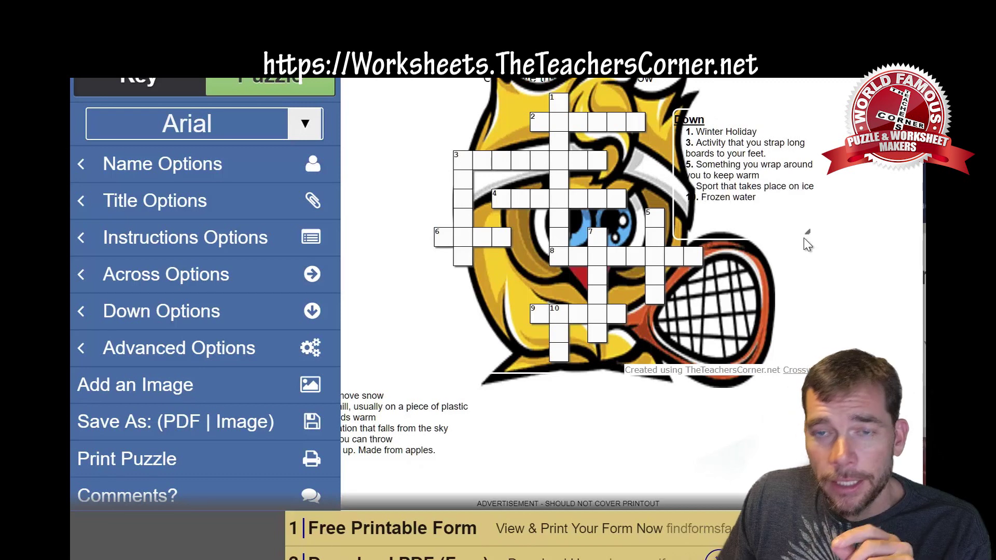
Set the Down clues' text size to 13px.
scroll(659, 342, up, 2)
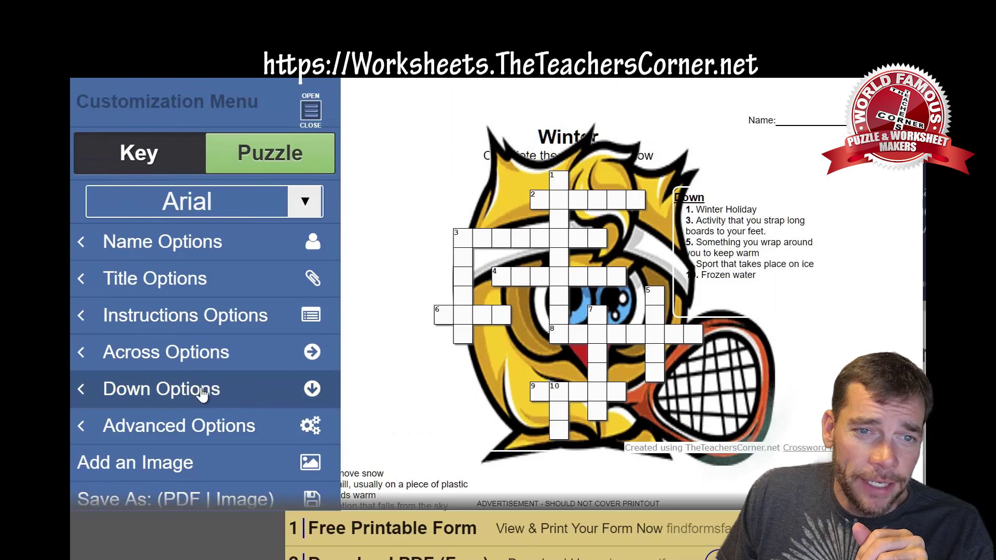
click(202, 401)
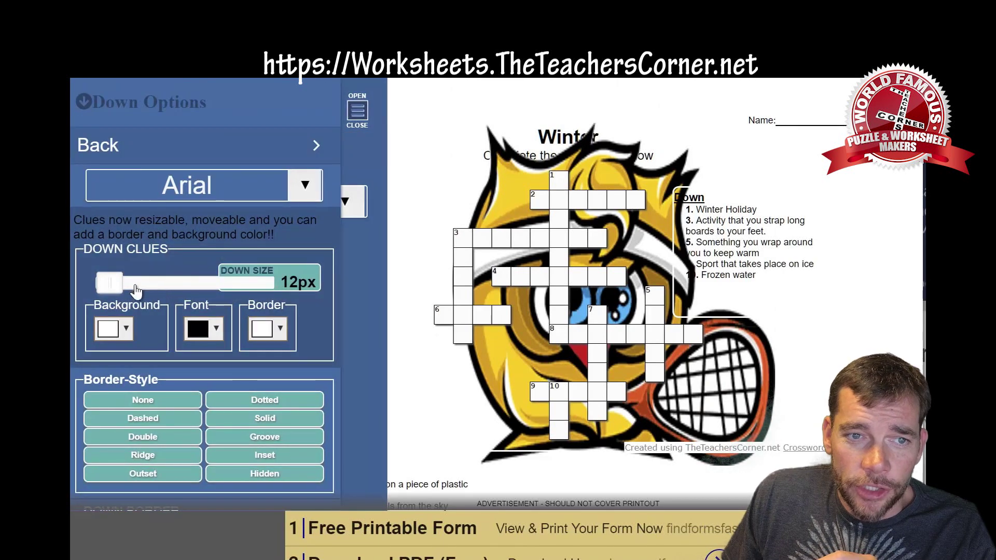
mouse_move(111, 285)
mouse_down()
mouse_move(120, 285)
mouse_move(106, 282)
mouse_move(115, 278)
mouse_up()
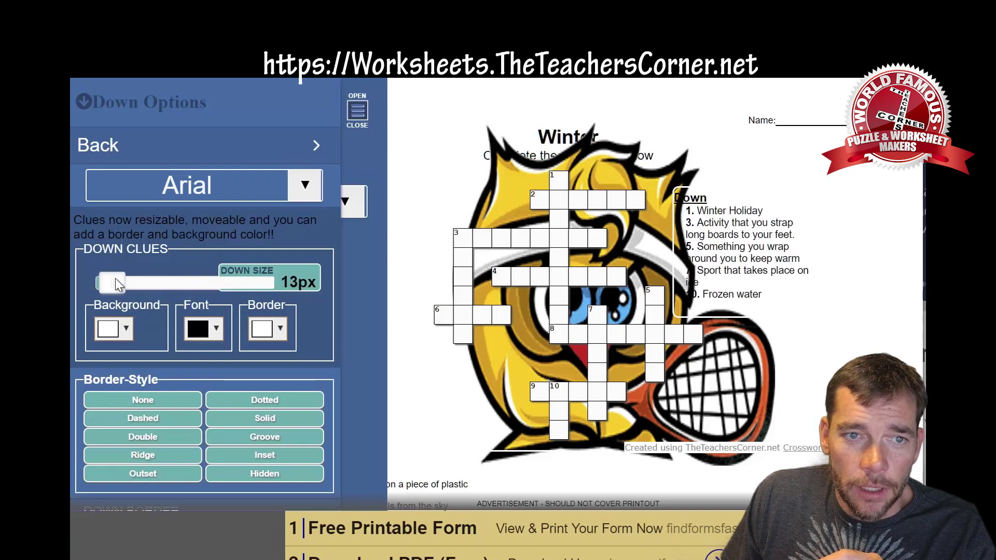
Give the Down clues box a blue background and a white font.
click(127, 332)
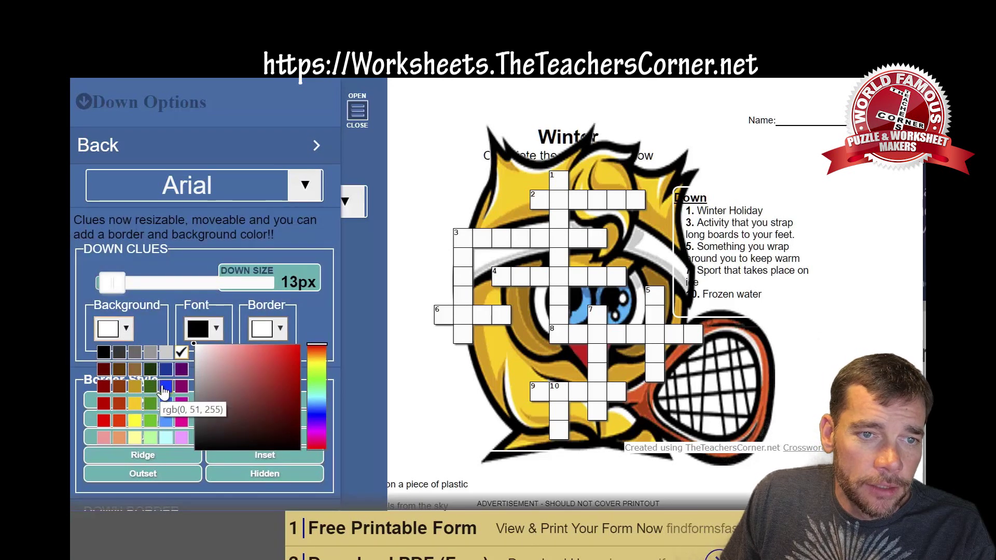
click(166, 405)
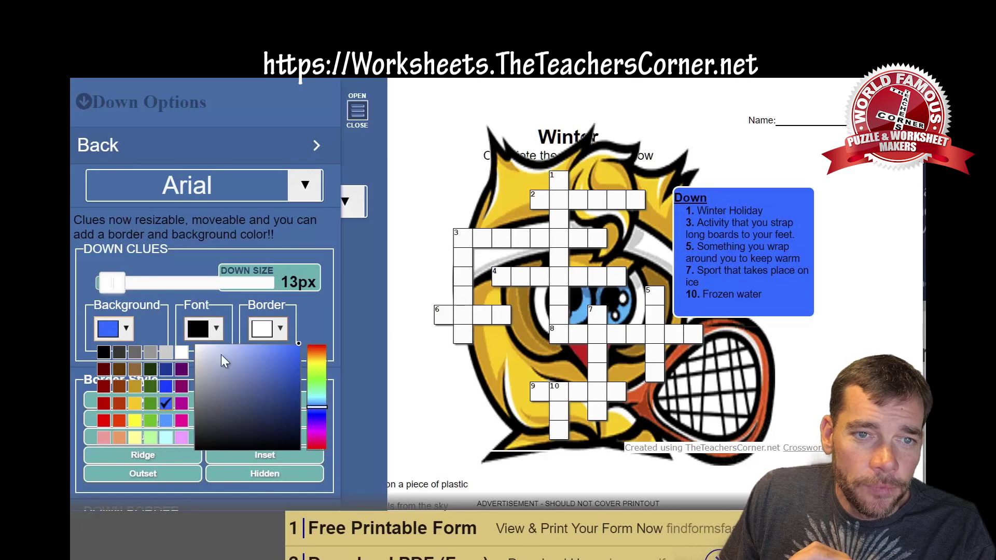
click(202, 331)
click(271, 352)
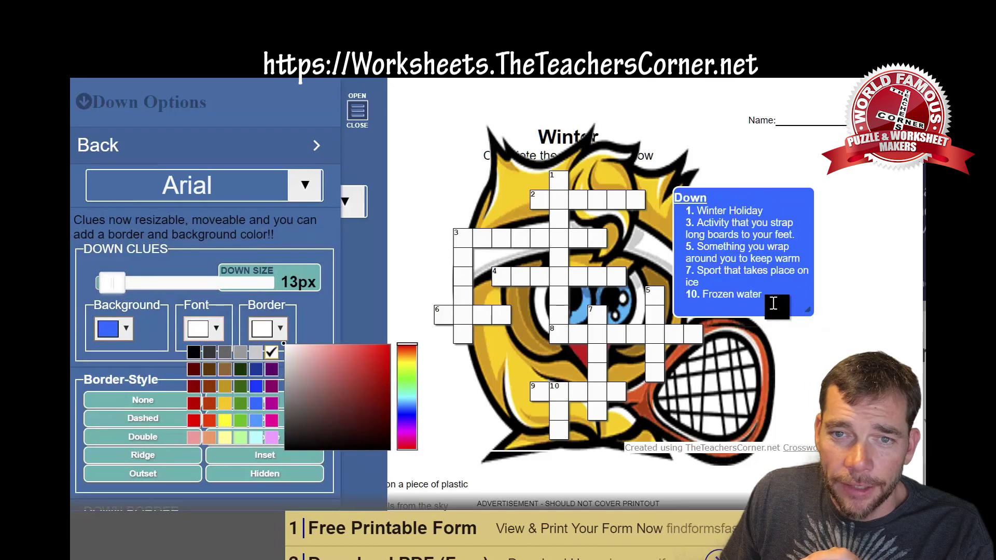
Give the Down clues box a yellow border.
click(279, 328)
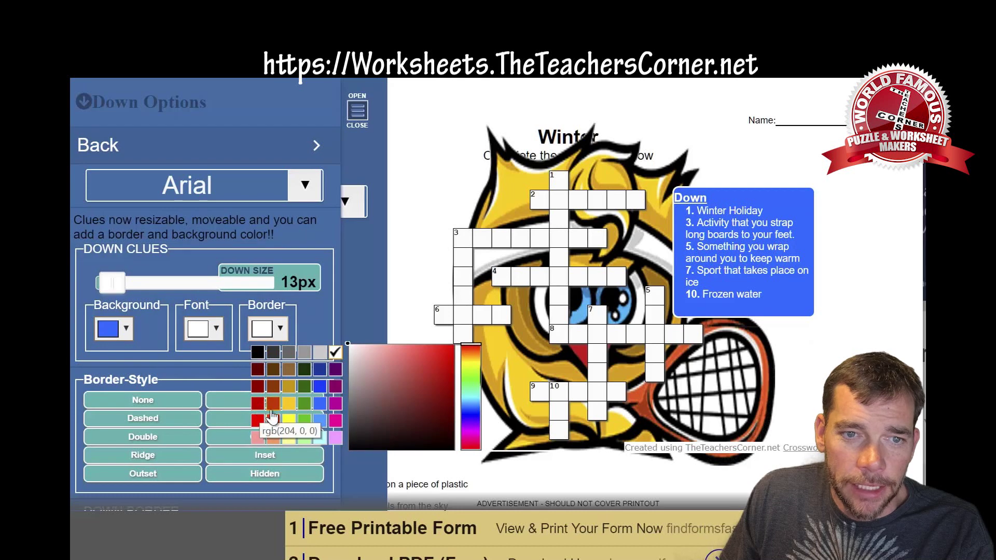
click(288, 421)
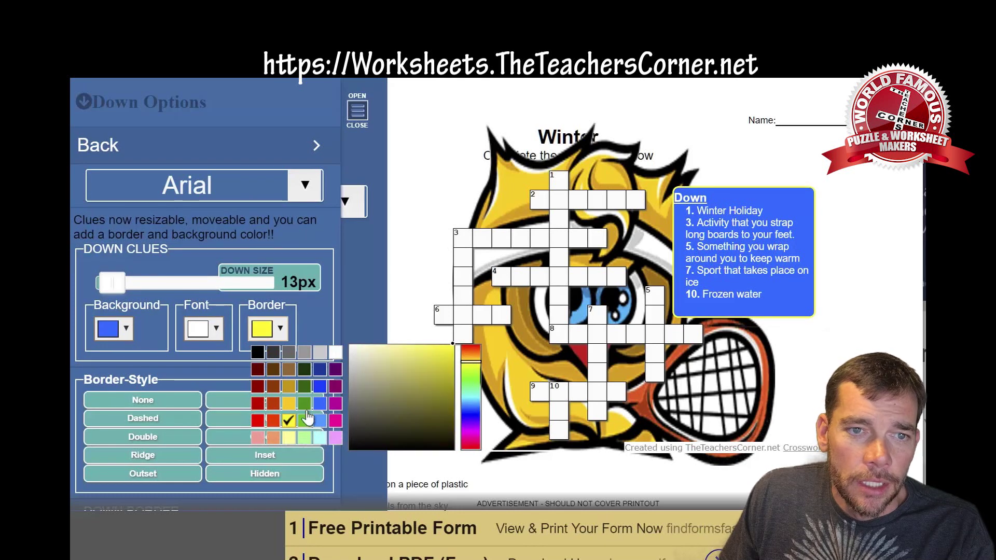
click(315, 310)
Set the Down clues box's border style to Dotted with a border size of 6px.
scroll(187, 356, down, 2)
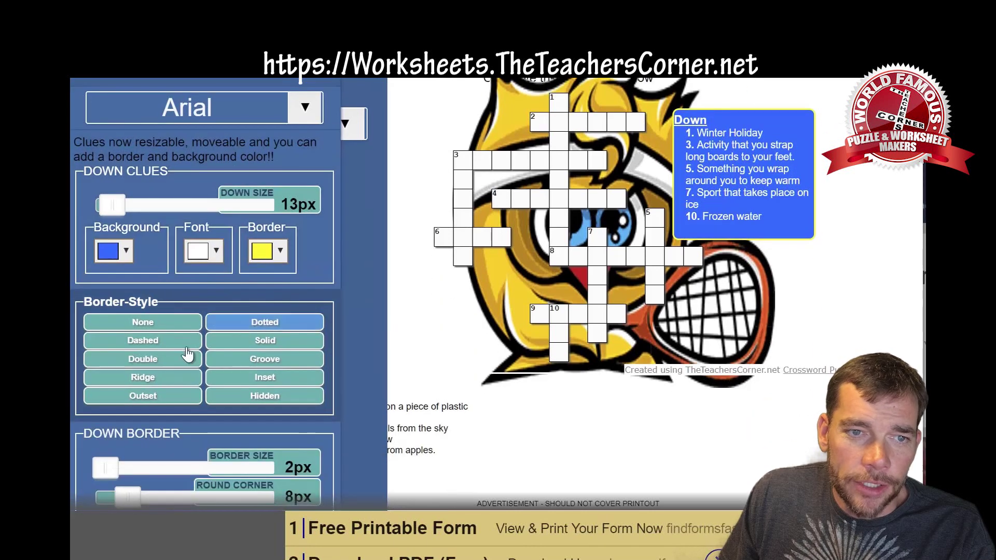
click(149, 363)
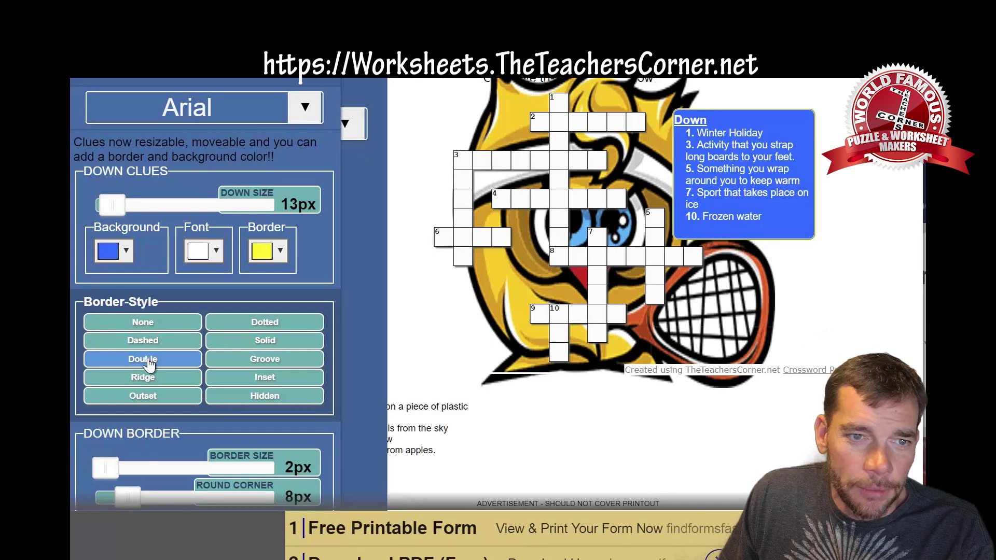
click(151, 345)
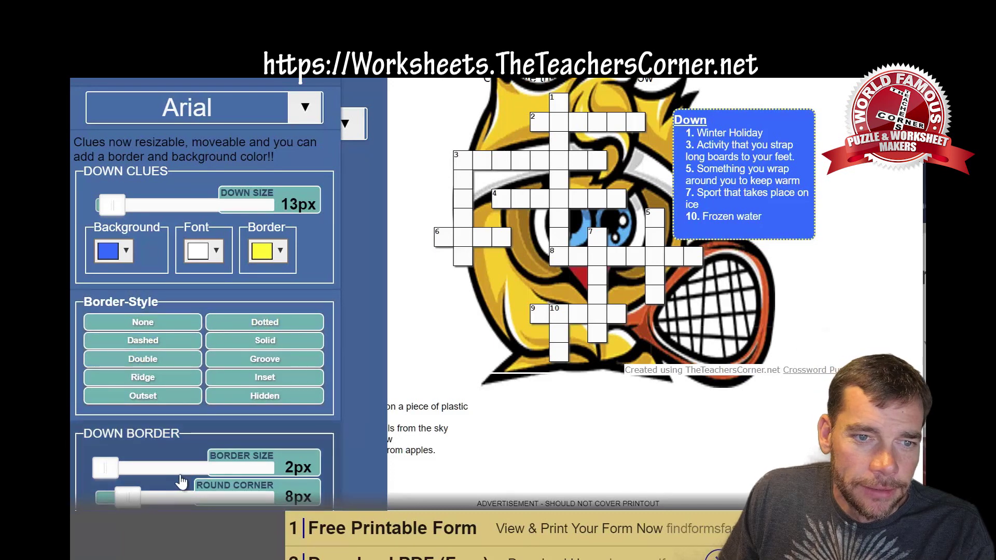
drag(109, 471, 149, 473)
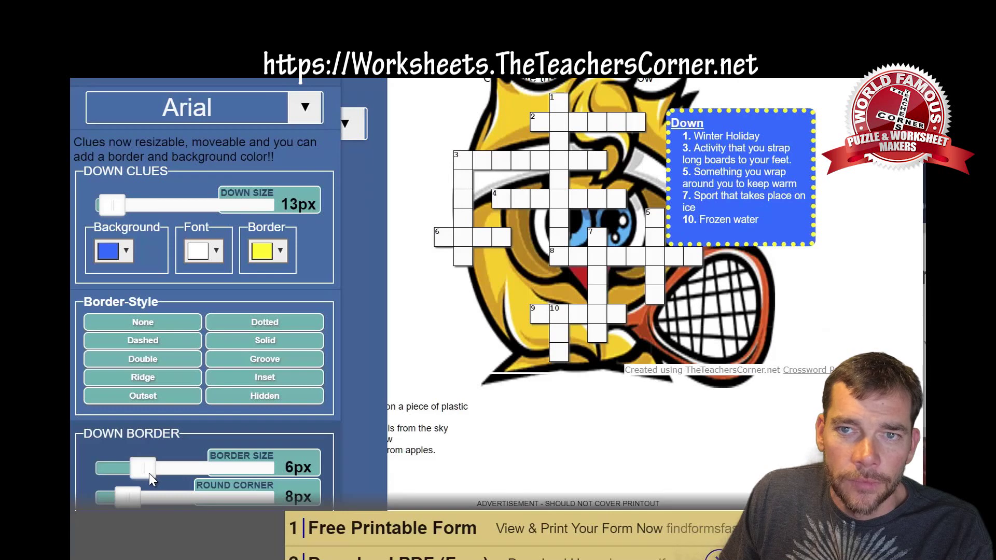
Round the corners of the Down clues box to 26px.
scroll(156, 421, down, 3)
scroll(166, 384, up, 3)
drag(134, 499, 141, 489)
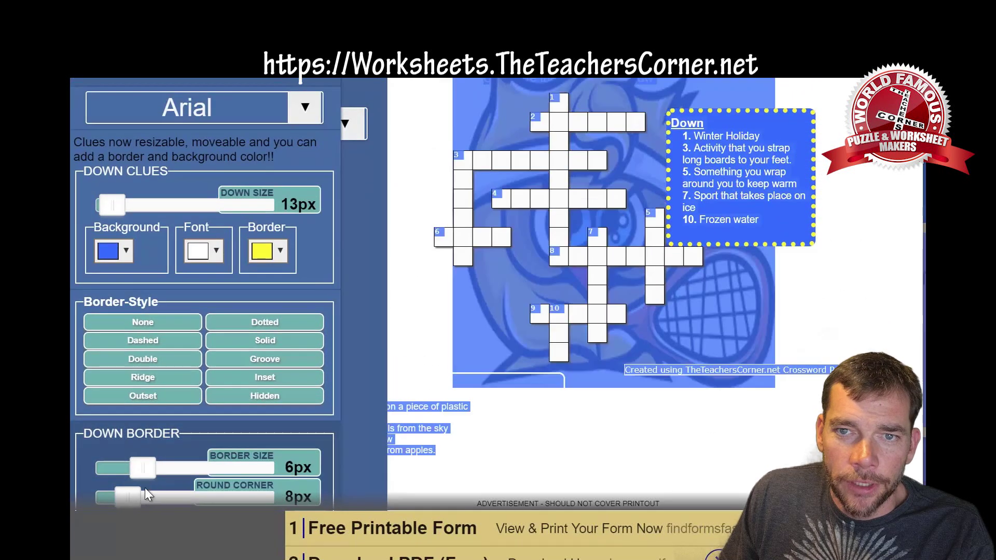
scroll(159, 482, down, 2)
scroll(158, 482, up, 2)
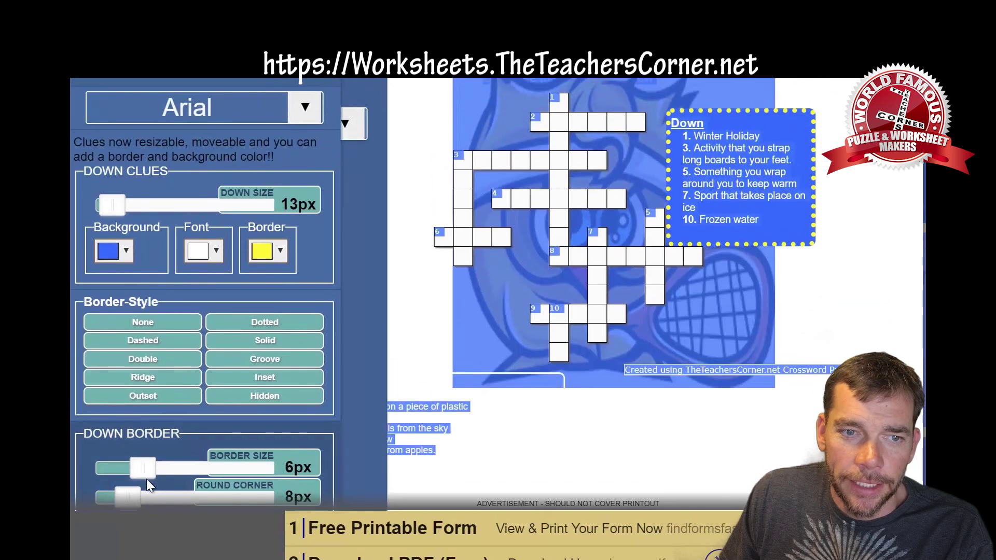
scroll(129, 488, down, 2)
drag(130, 415, 290, 420)
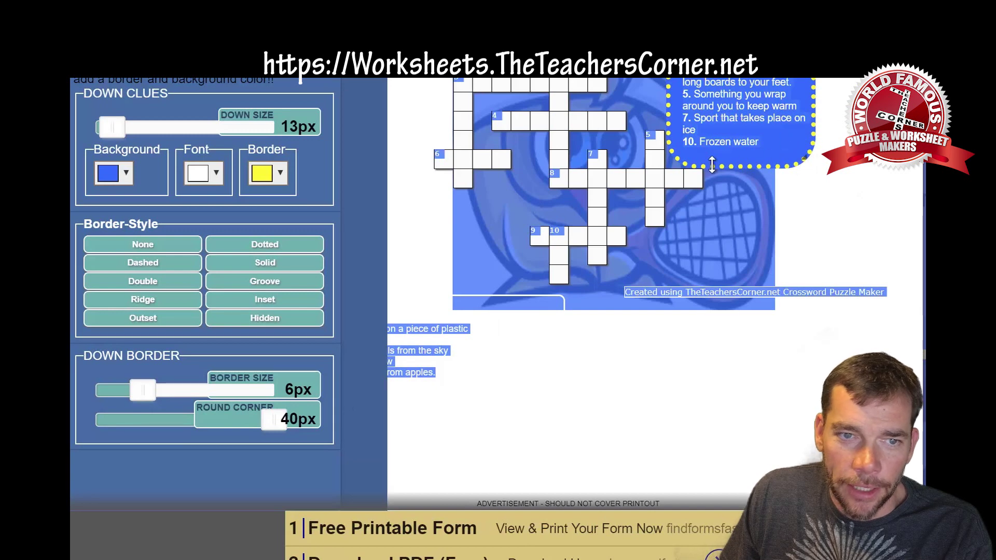
drag(266, 419, 134, 413)
drag(198, 419, 207, 413)
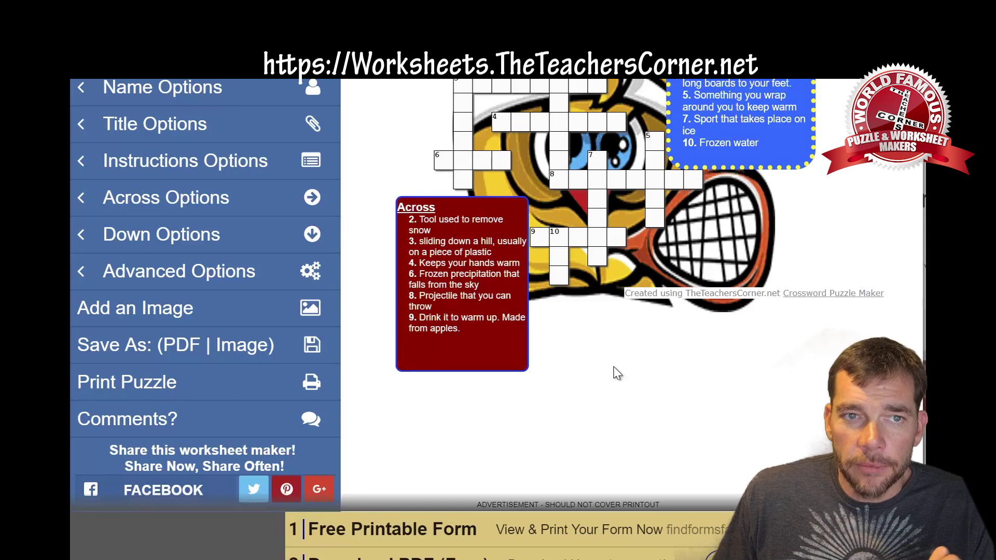
scroll(617, 372, up, 2)
scroll(638, 377, up, 1)
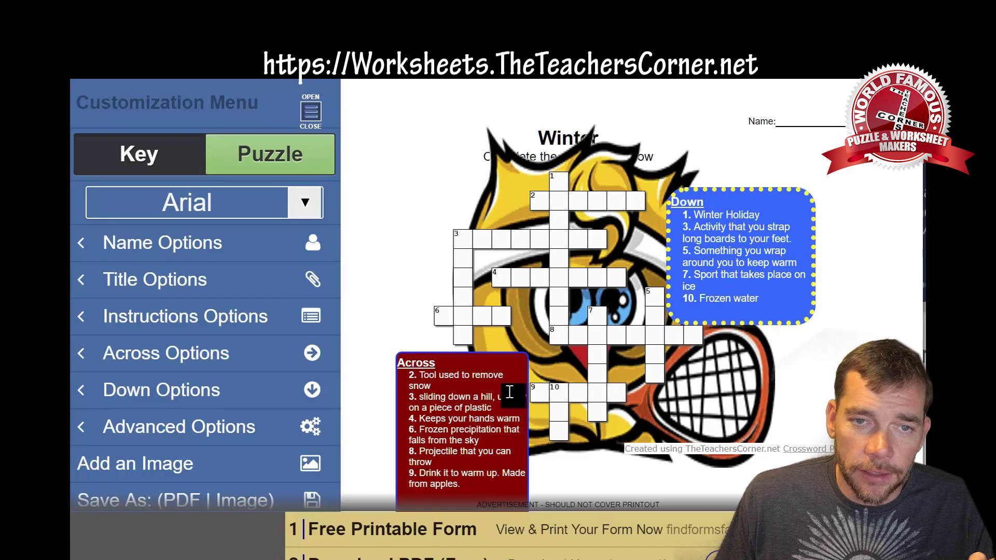
scroll(492, 401, down, 1)
scroll(492, 401, down, 1)
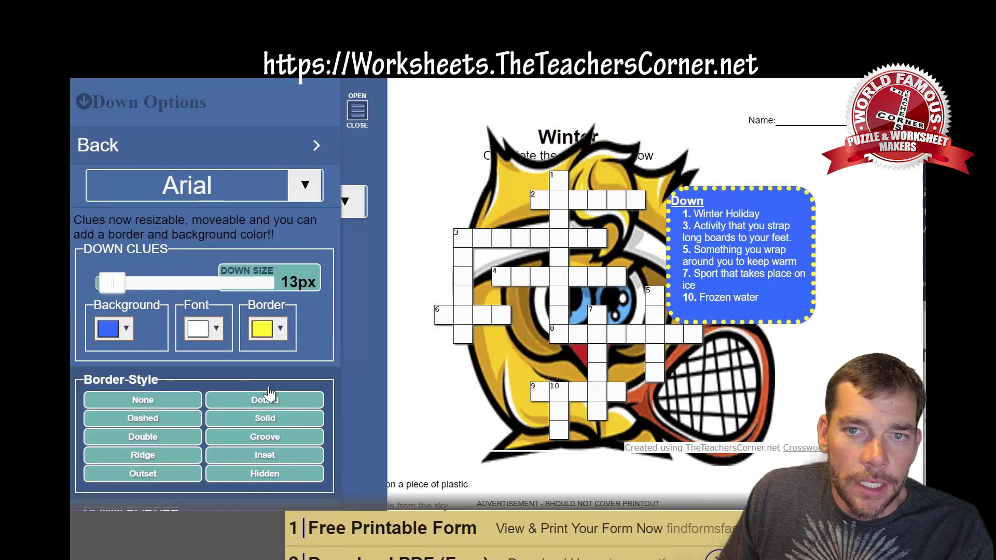
scroll(320, 382, down, 1)
scroll(319, 383, down, 3)
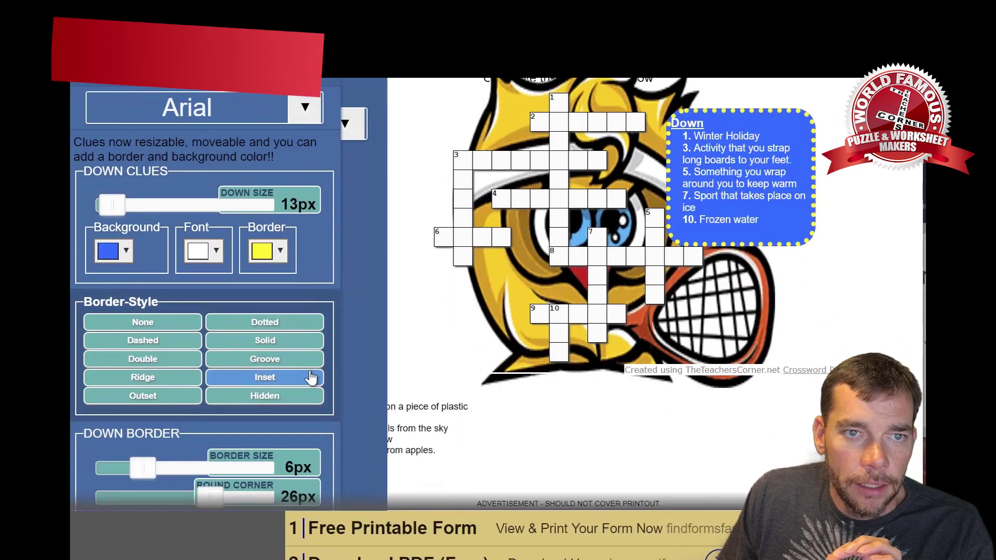
Narrow the Across clues box so its clues wrap, and move it beside the lower-left part of the puzzle, next to the 9 Across row.
scroll(281, 166, up, 4)
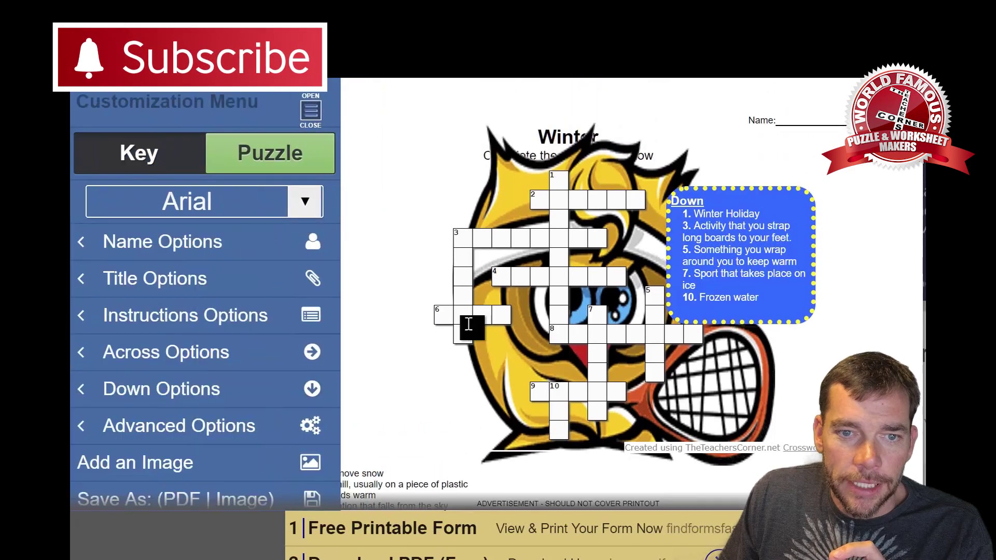
scroll(423, 318, down, 5)
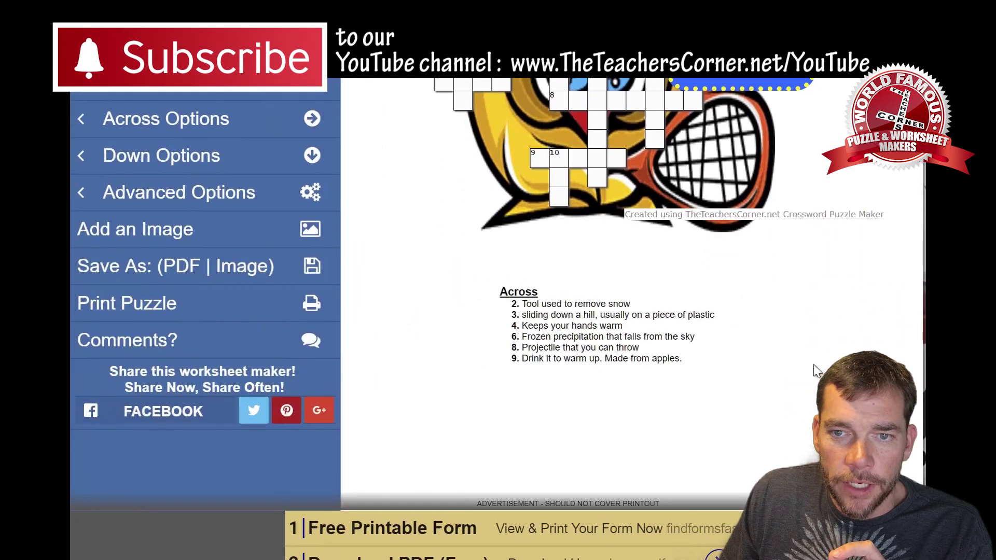
drag(804, 366, 624, 447)
drag(538, 345, 438, 182)
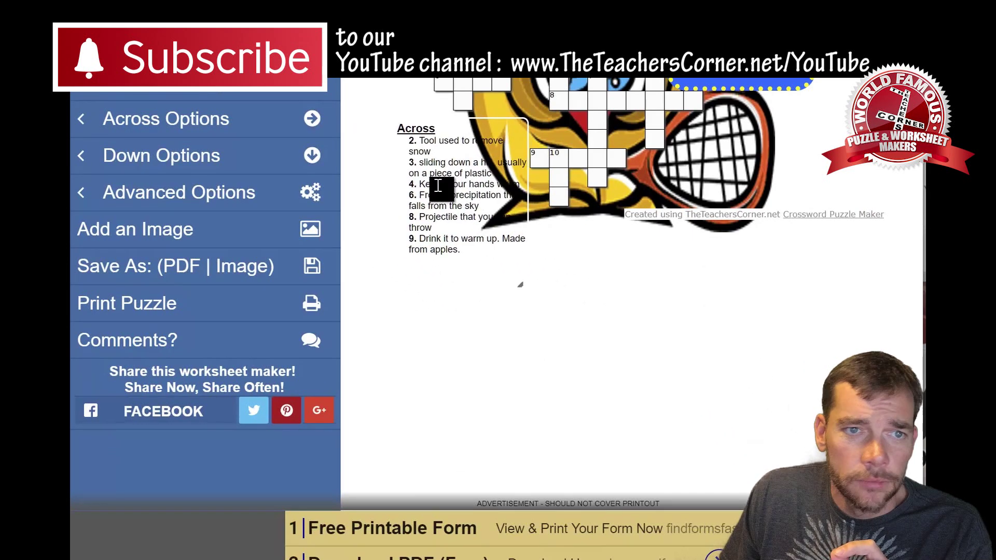
Give the Across clues box a dark red background and a white font.
scroll(141, 341, up, 5)
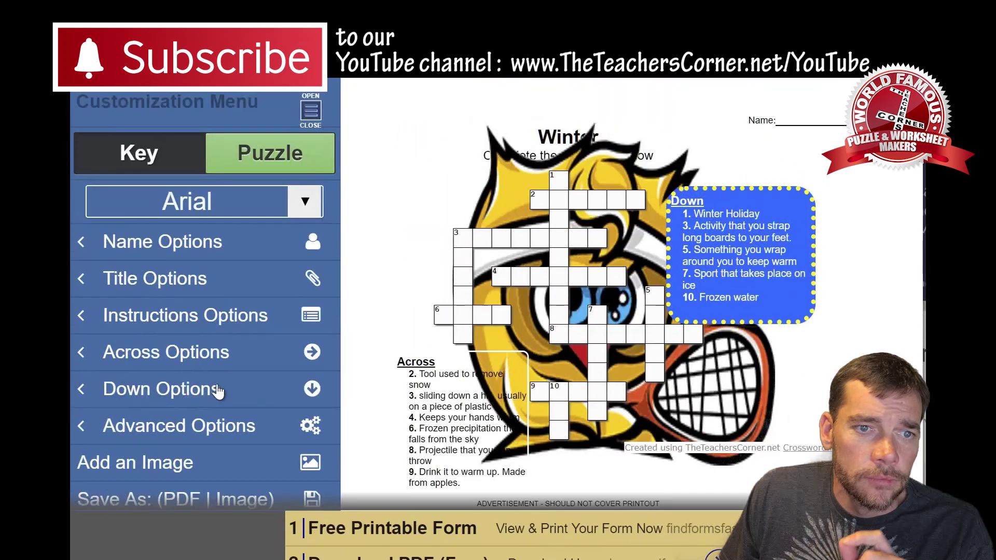
click(141, 349)
click(127, 329)
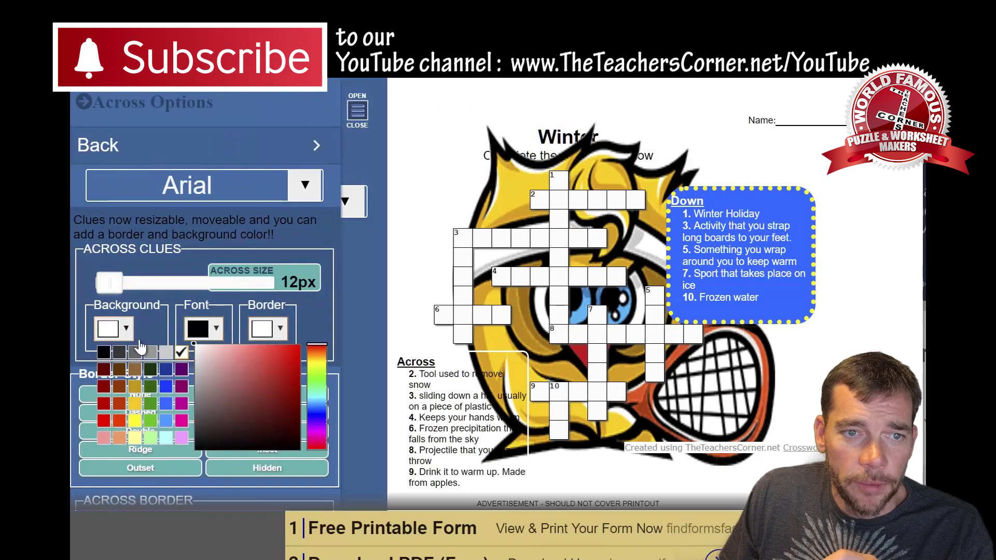
click(104, 387)
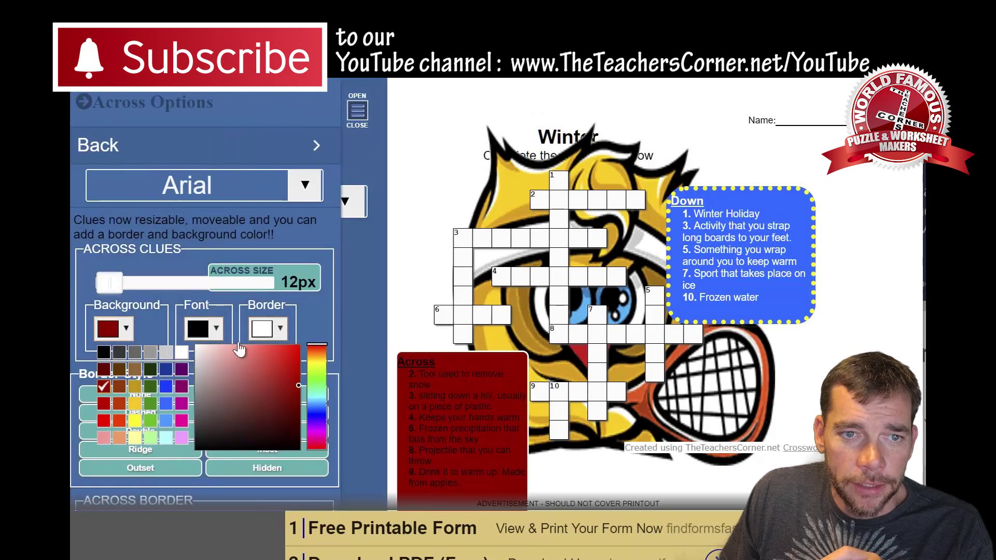
click(206, 332)
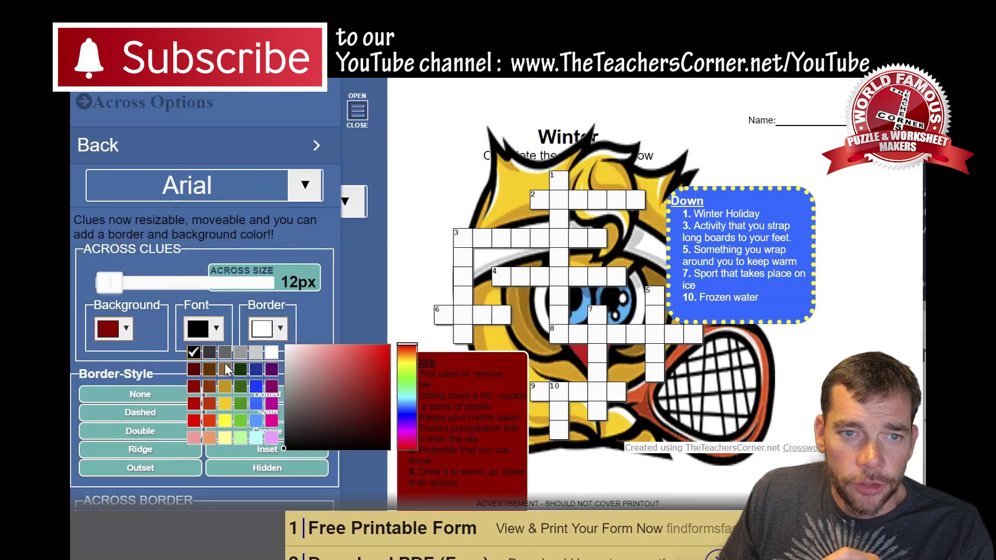
click(272, 352)
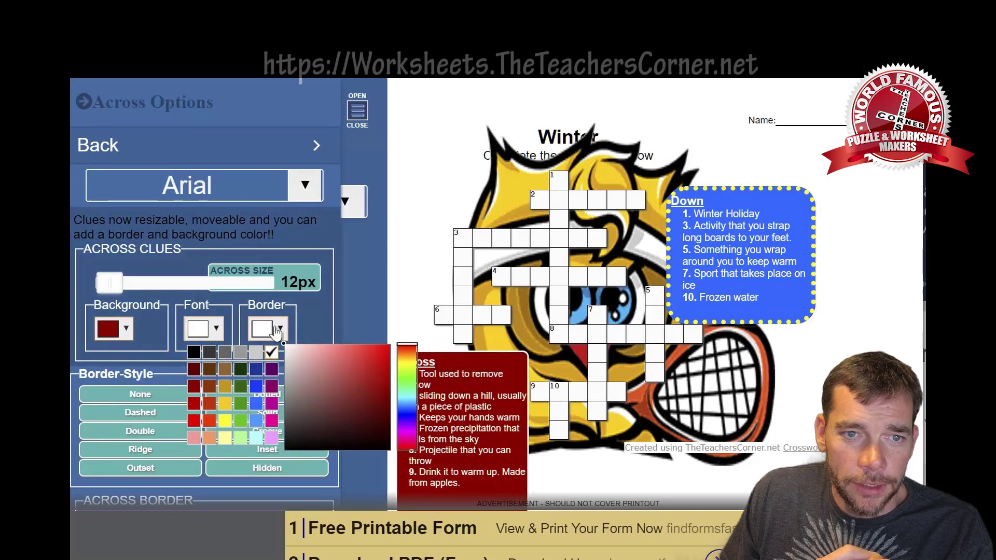
Give the Across clues box a blue border.
click(270, 329)
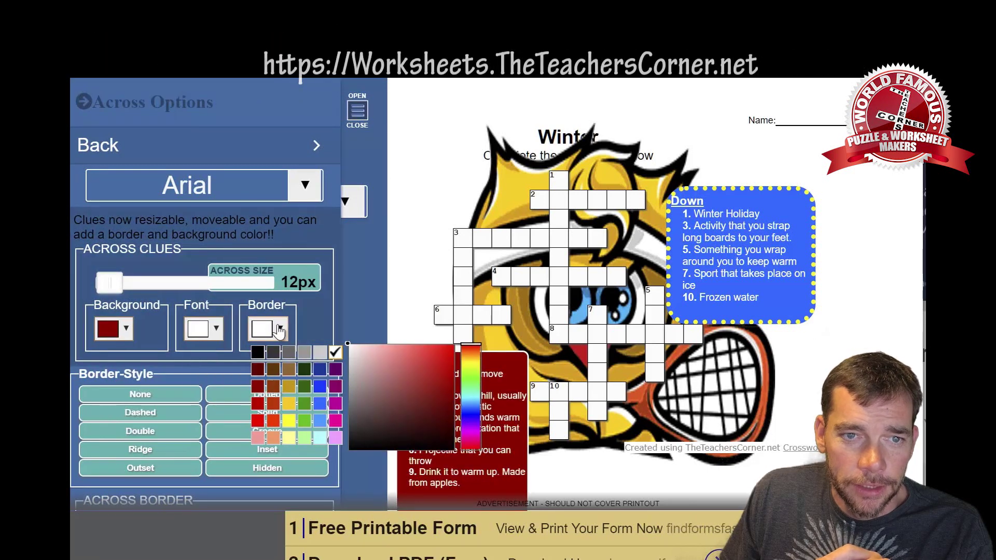
click(321, 387)
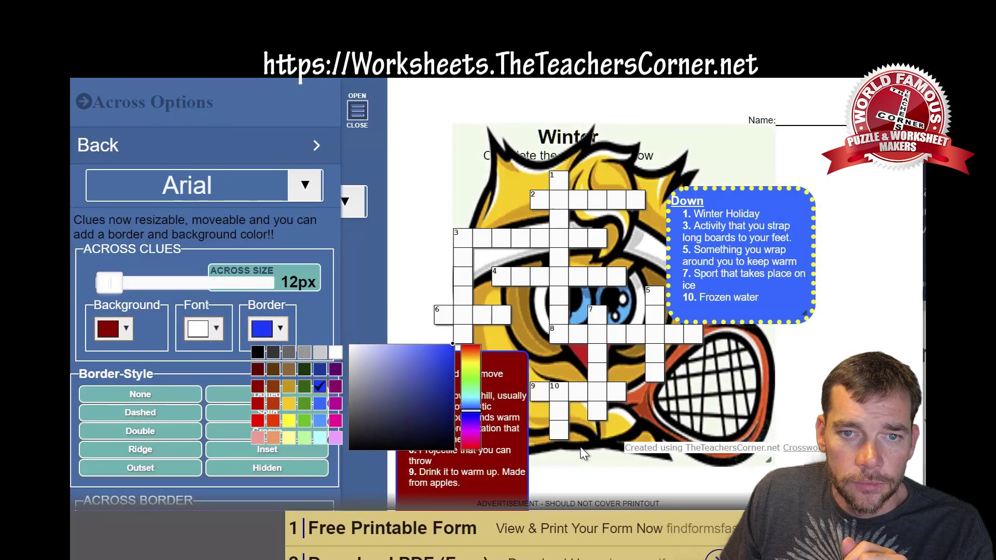
click(444, 251)
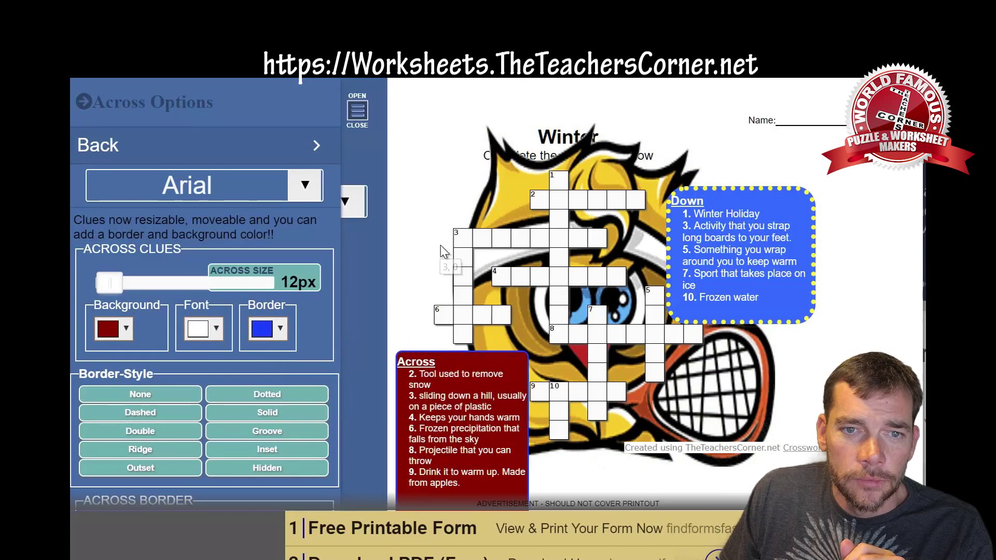
Create a Letter-size PDF of the finished worksheet and review the converted page.
click(357, 110)
scroll(262, 267, down, 3)
click(181, 348)
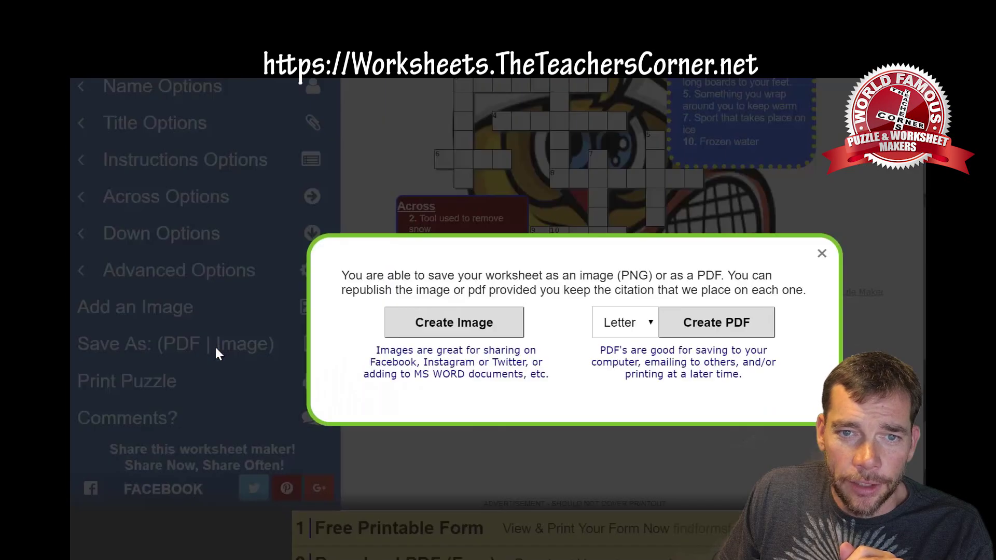
click(694, 332)
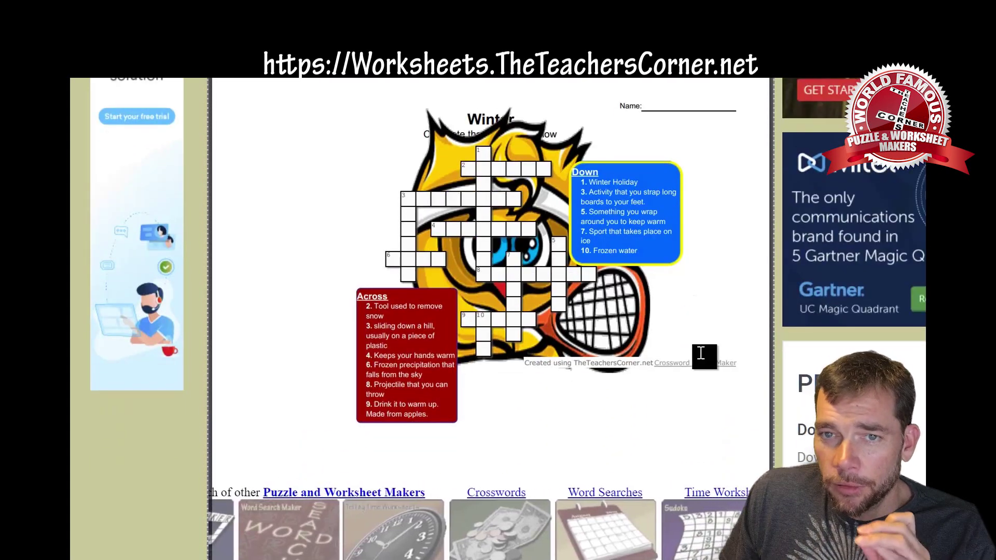
scroll(701, 346, down, 4)
scroll(699, 357, up, 7)
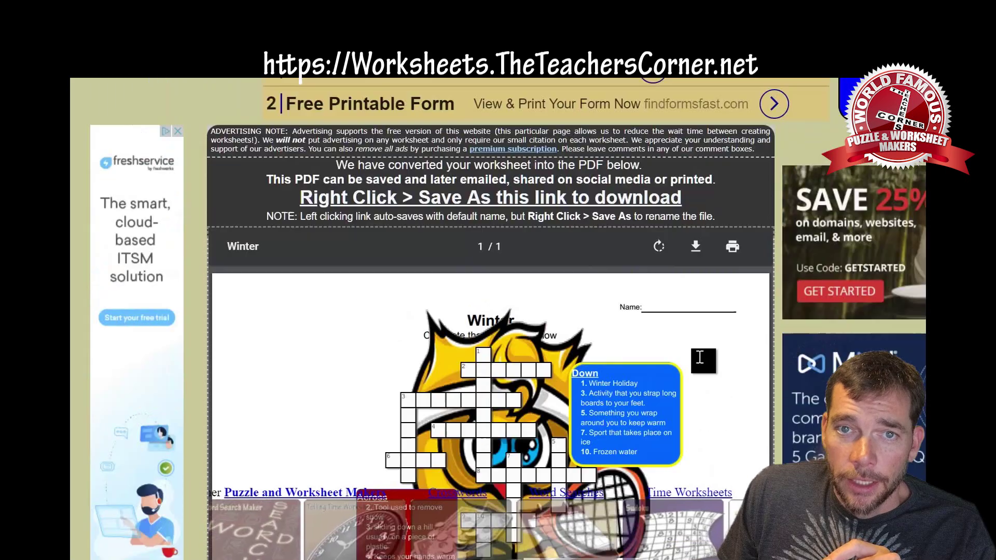
scroll(700, 357, down, 3)
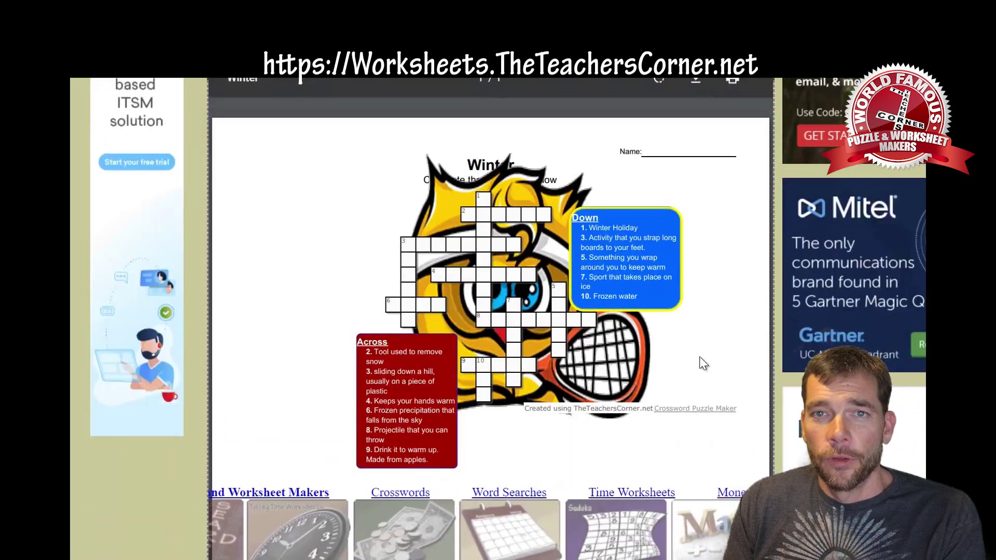